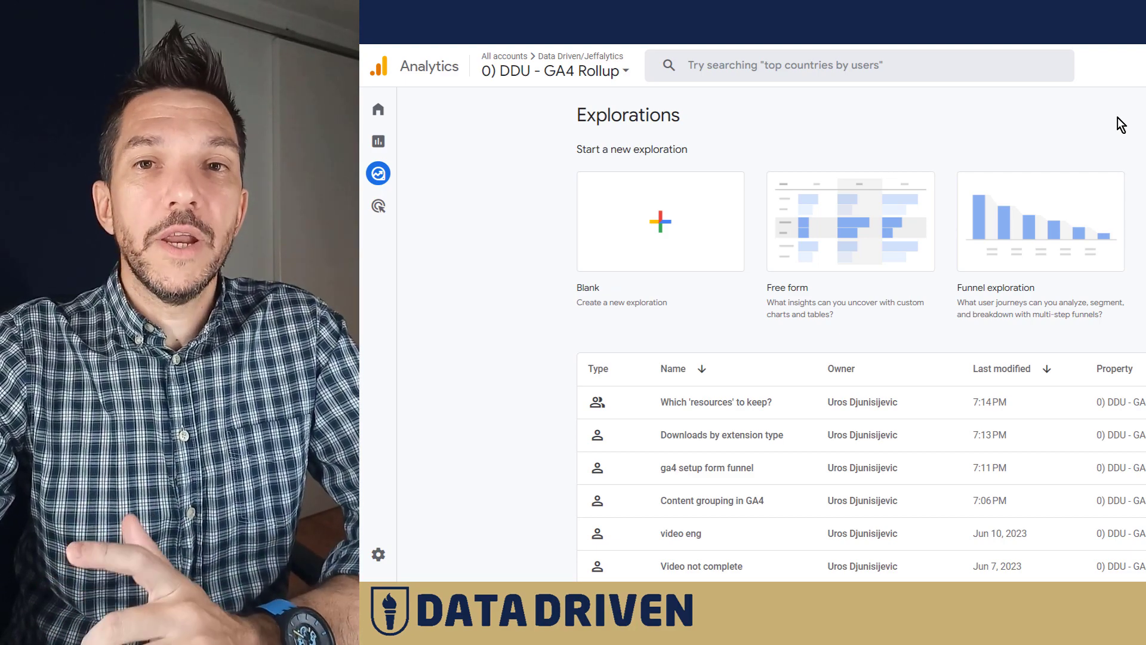
Start a blank exploration and select the Event name dimension.
left_click(668, 222)
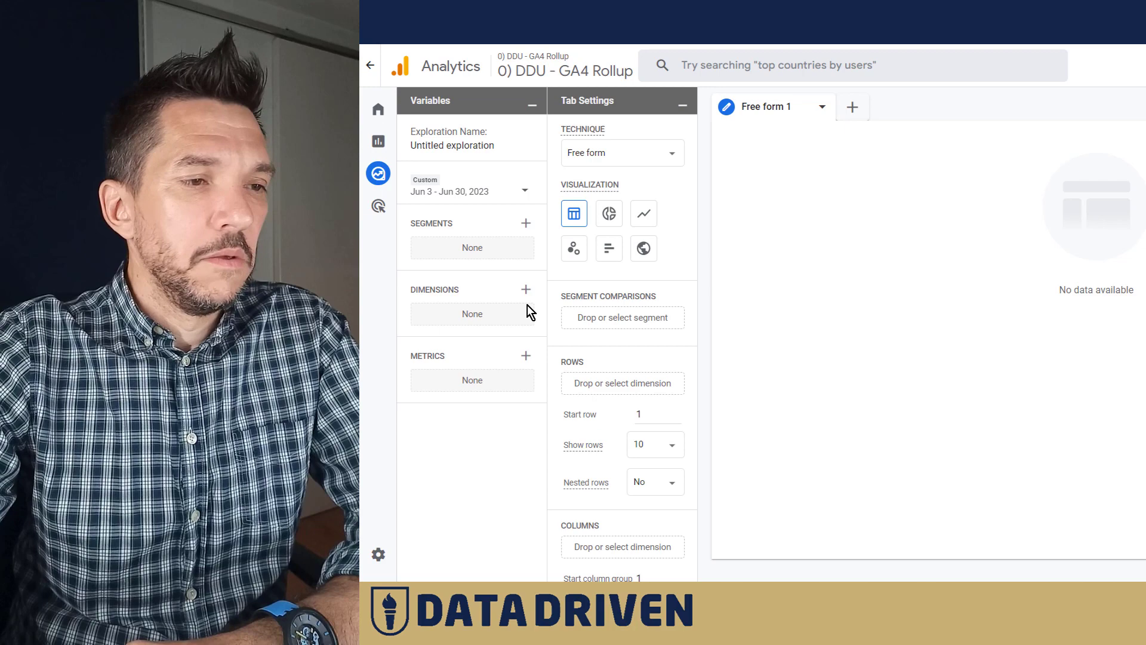
left_click(526, 289)
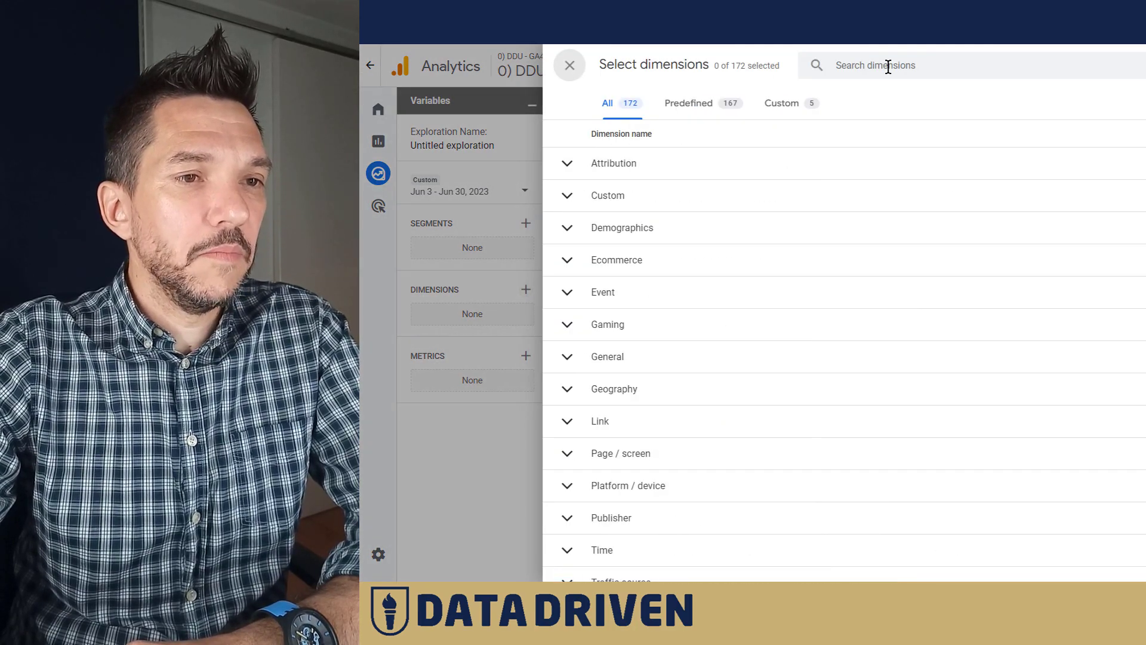
left_click(889, 67)
type("ev")
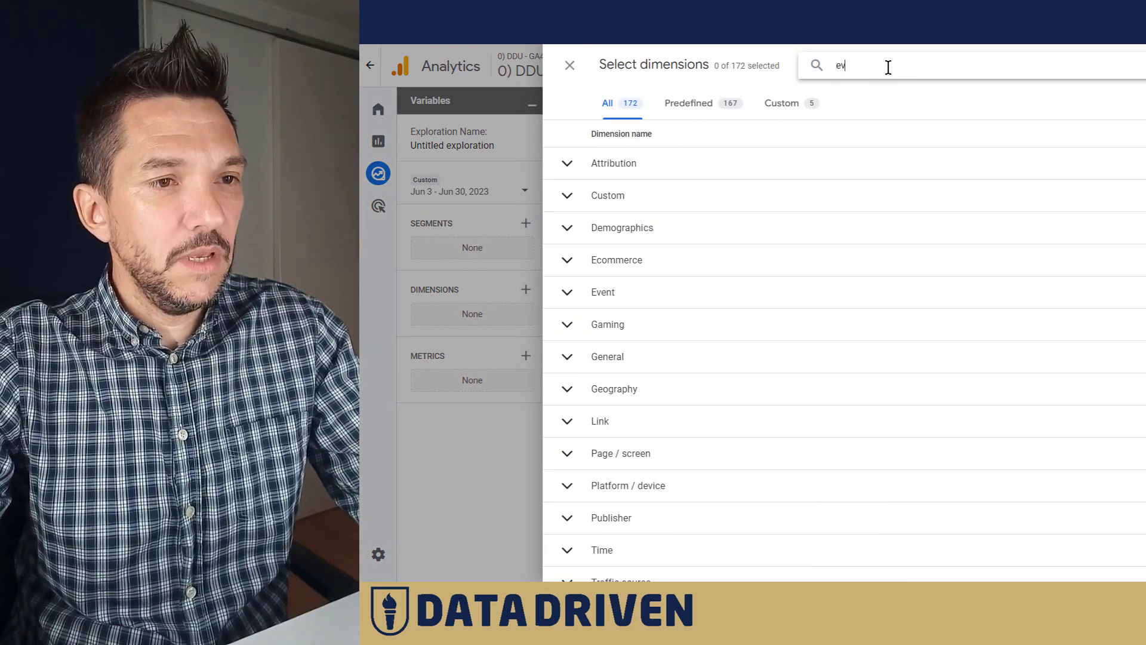
type("n")
key("BackSpace")
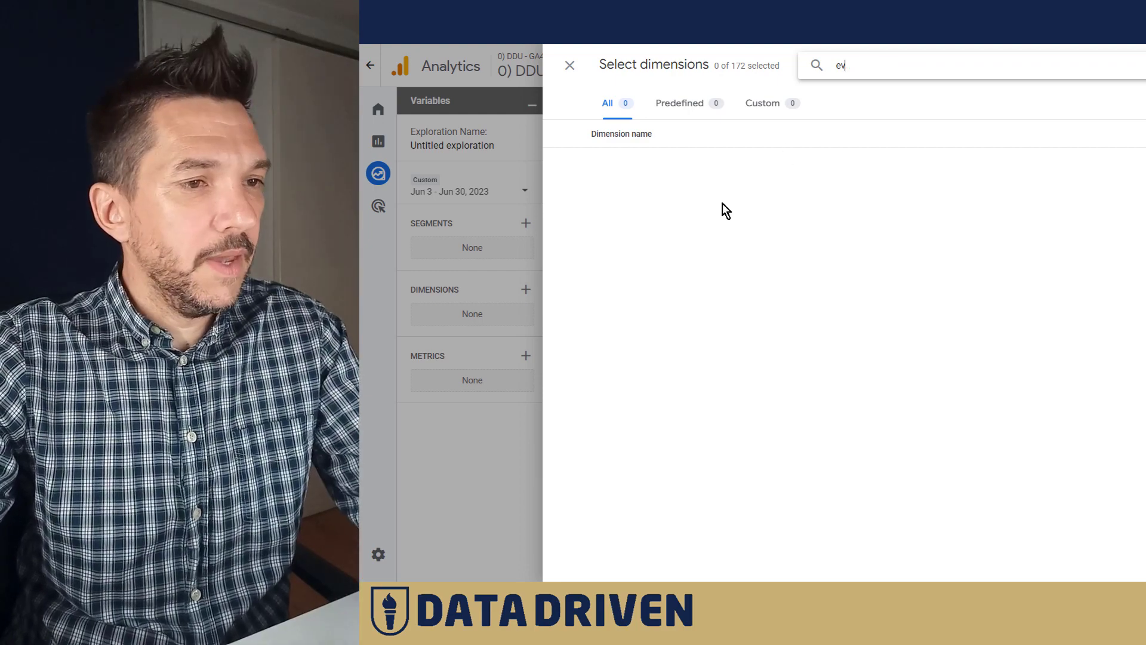
left_click(567, 192)
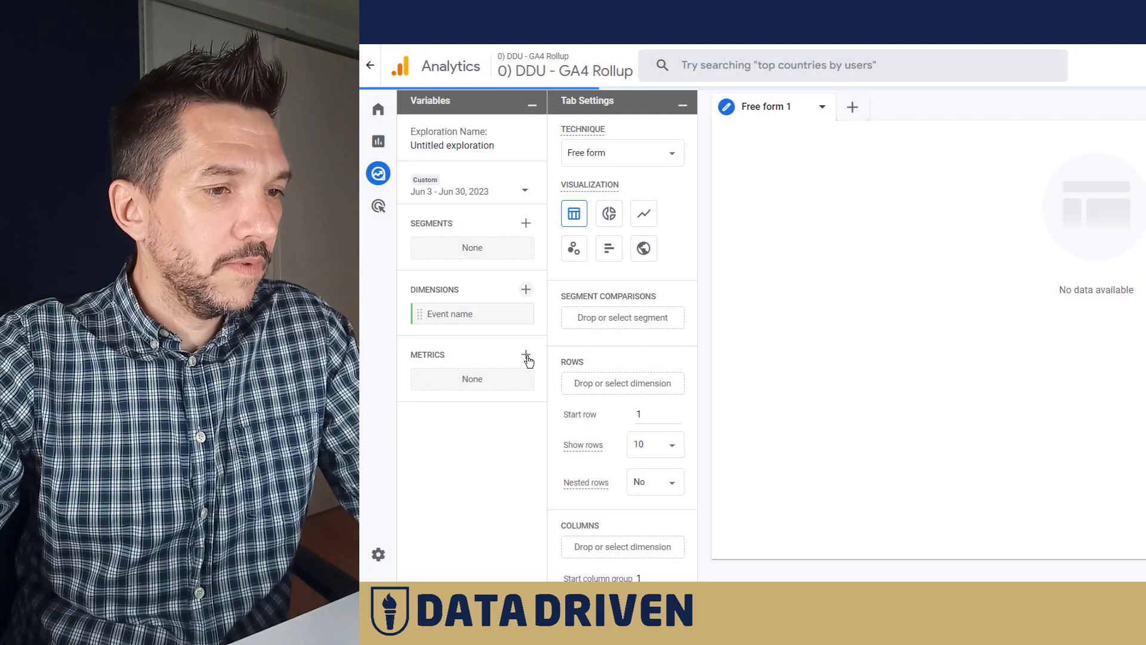
Import Event name and select the Event count metric.
left_click(526, 355)
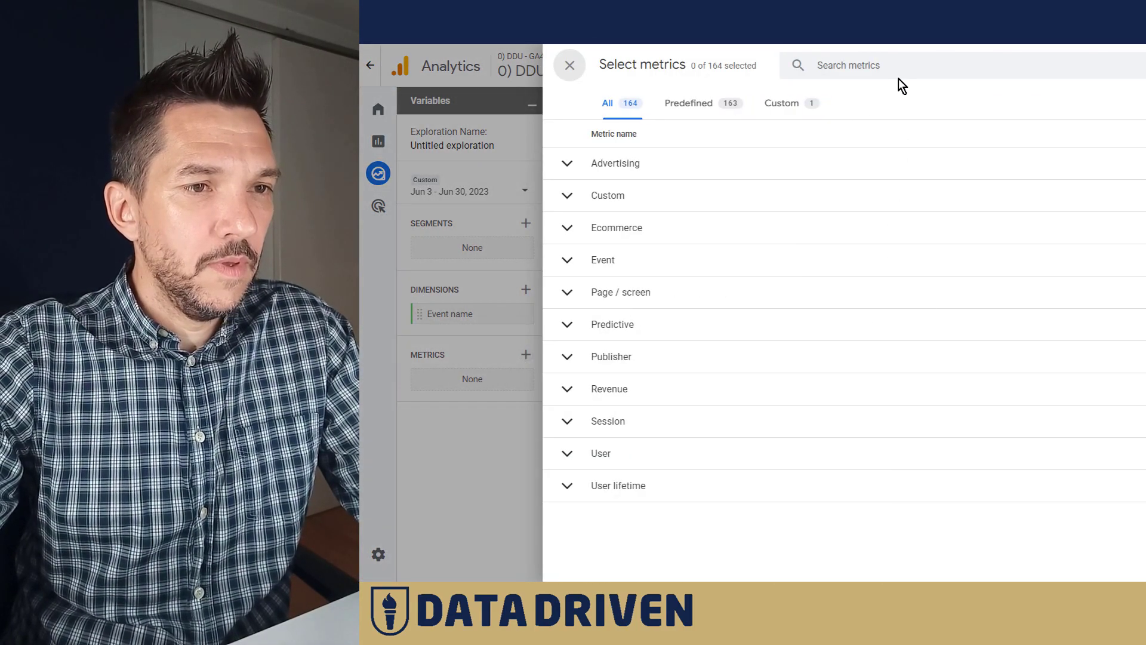
left_click(896, 70)
type("cou")
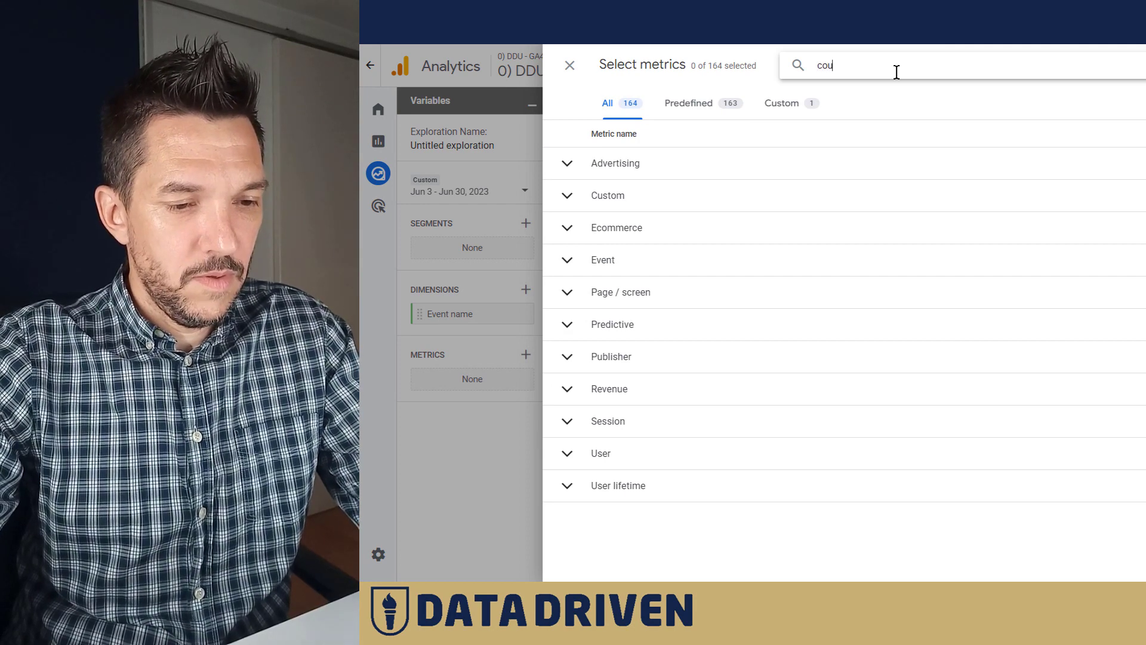
type("nt")
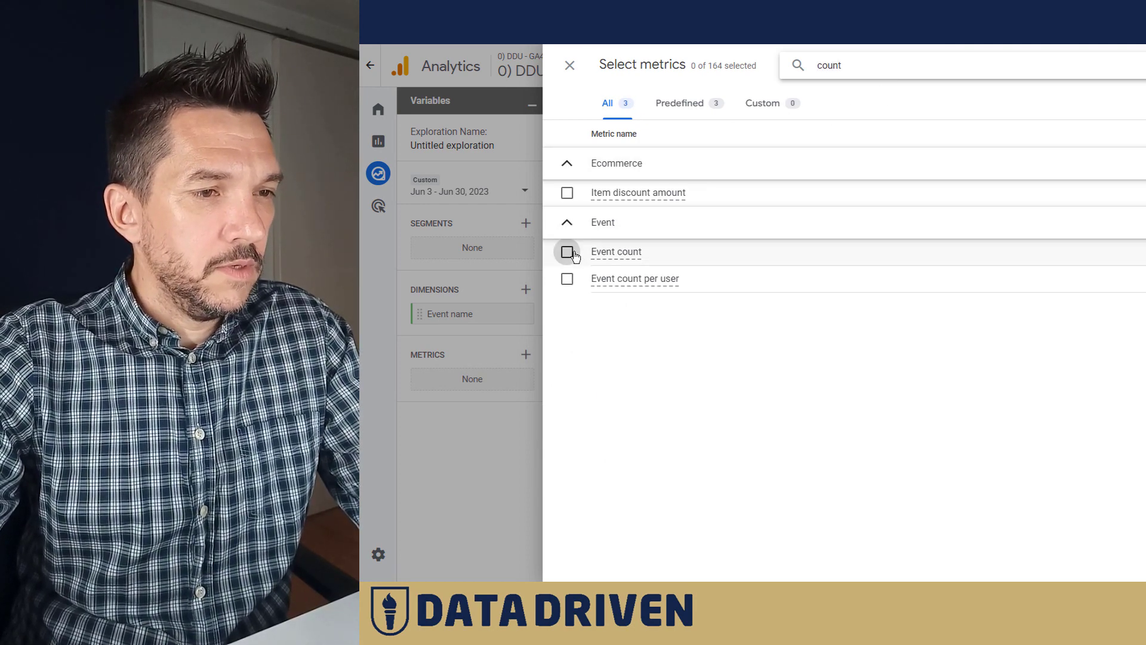
left_click(568, 252)
Import Event count, use Event name as table rows, and highlight the internal_link_click_pv_based count.
left_click(1137, 65)
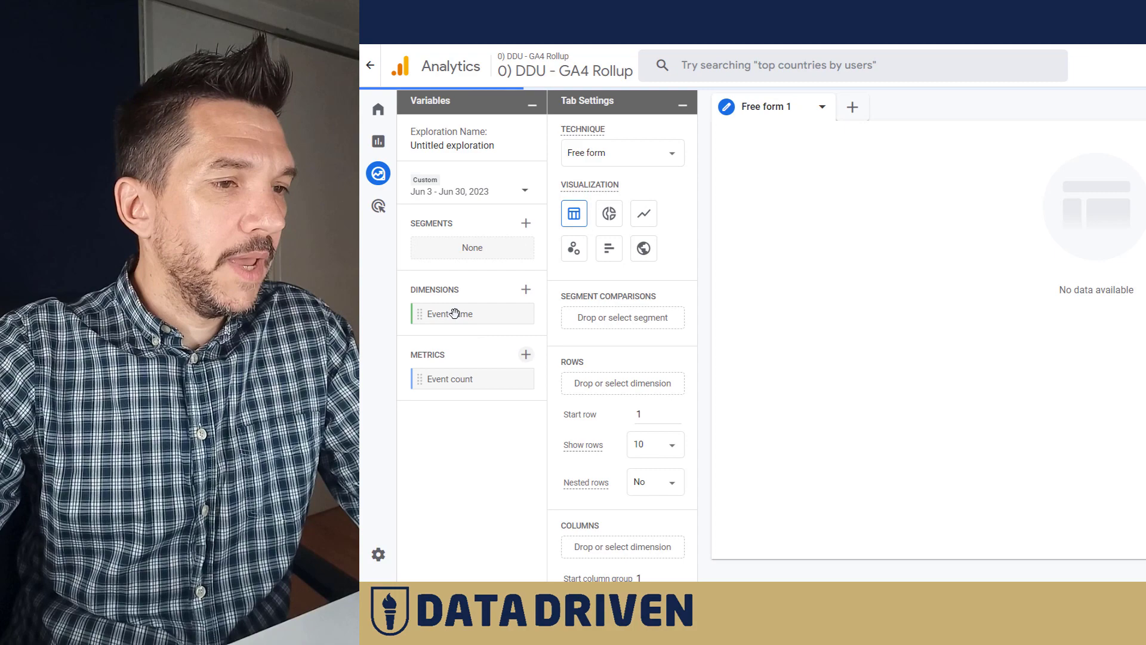
double_click(440, 313)
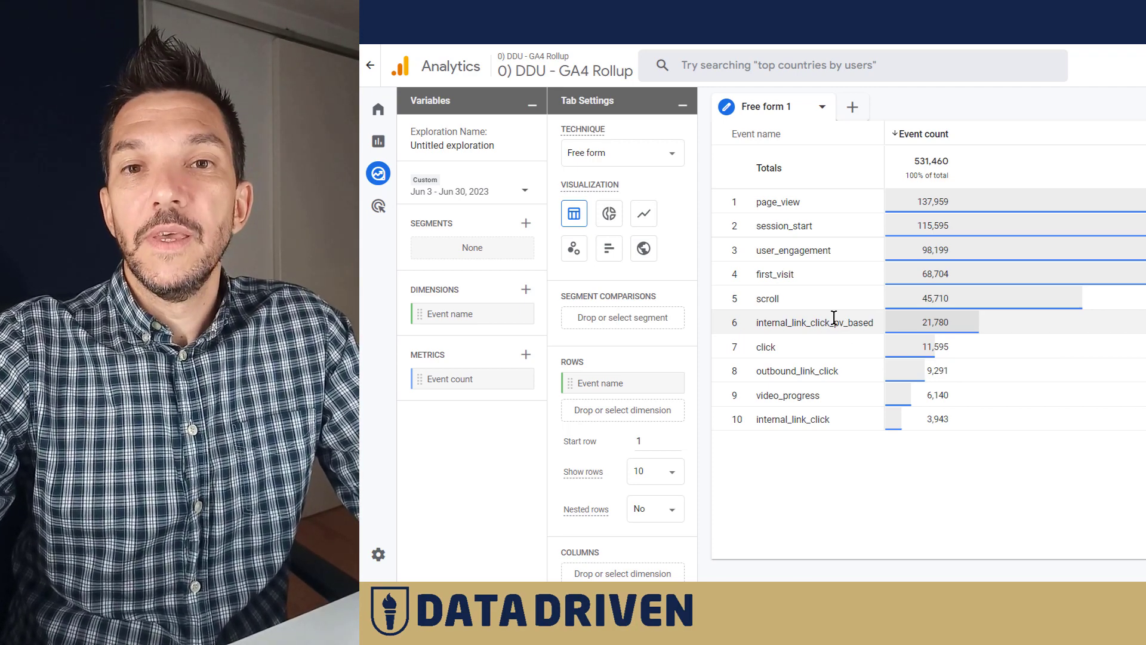
left_click_drag(905, 322, 937, 326)
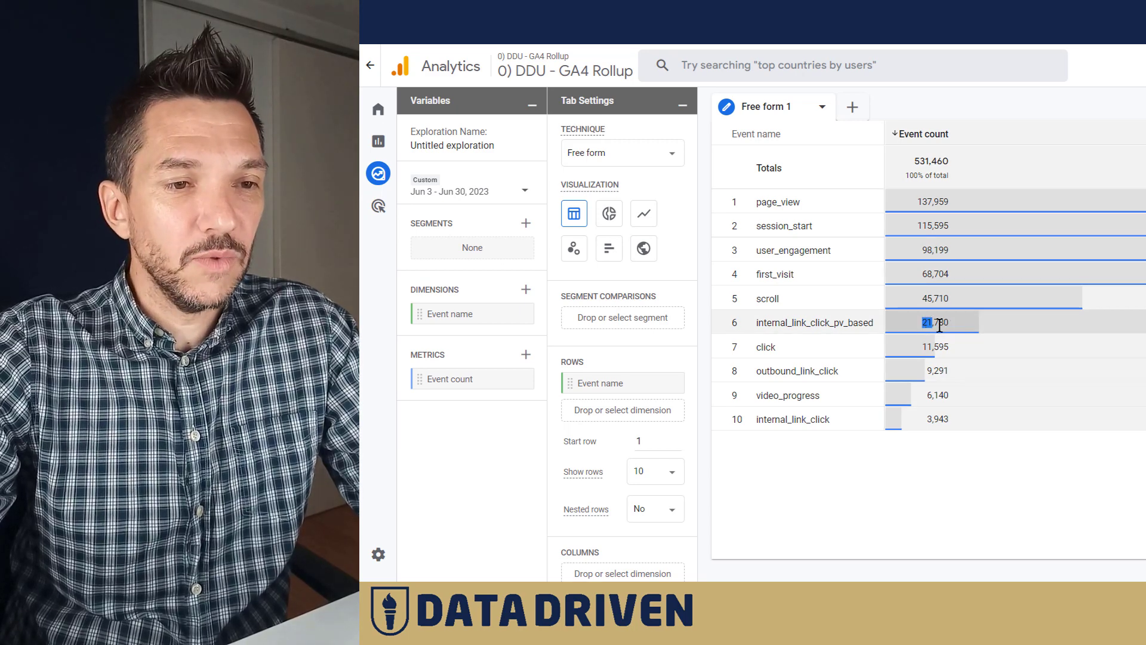
Turn the internal_link_click_pv_based Event count cell into a segment and publish it as an audience.
right_click(935, 322)
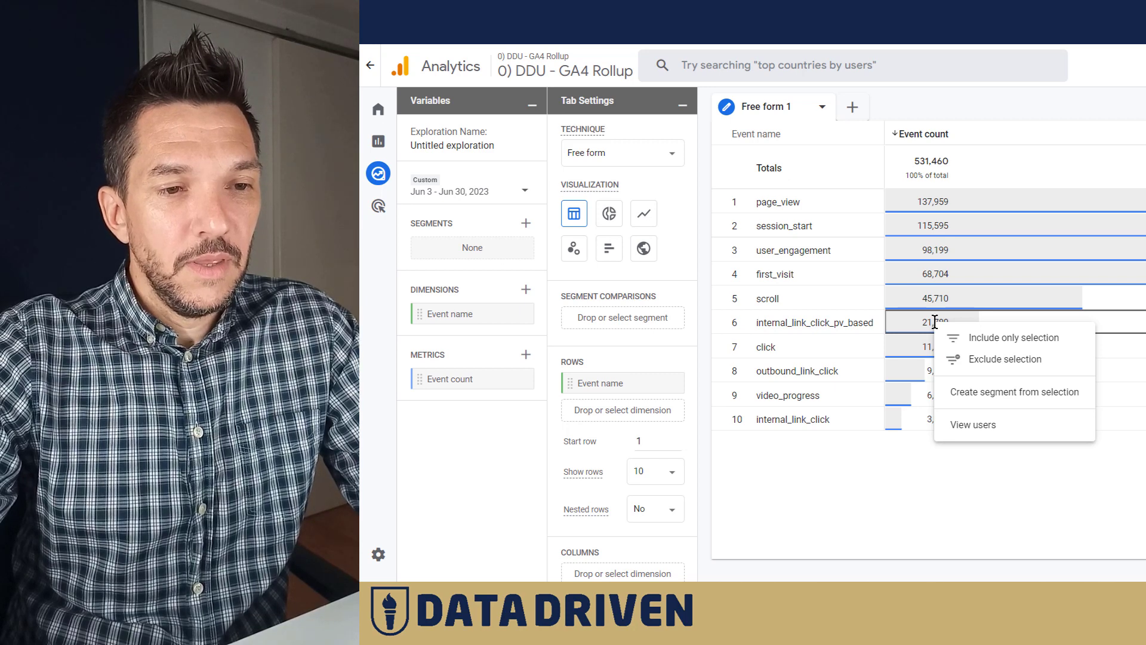
left_click(1000, 392)
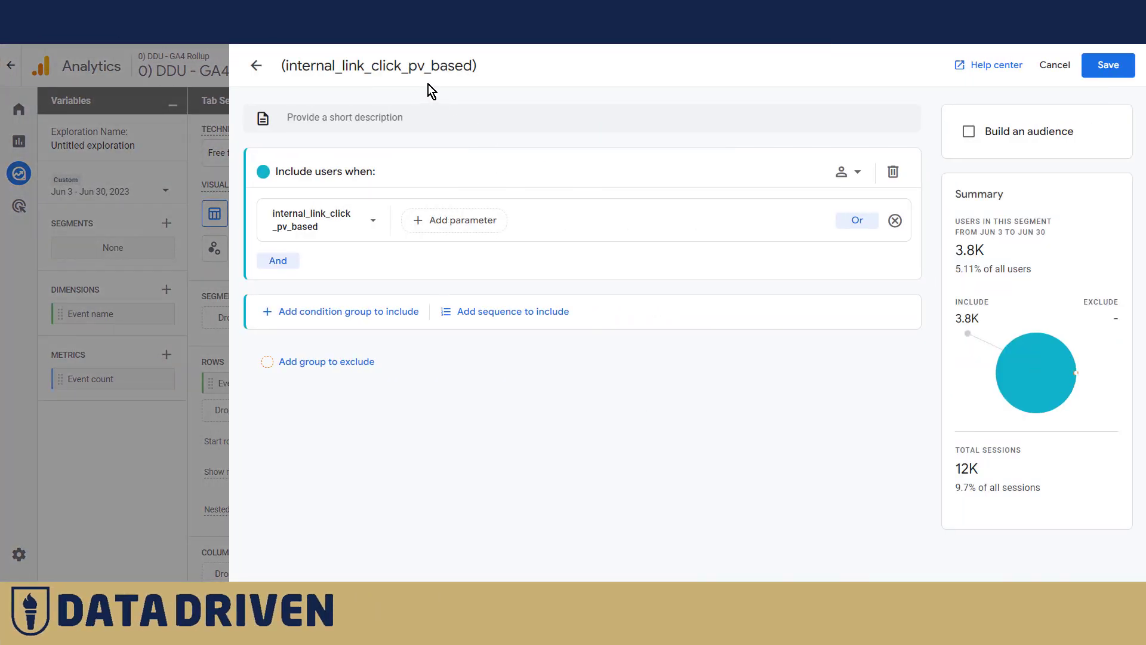
left_click(967, 133)
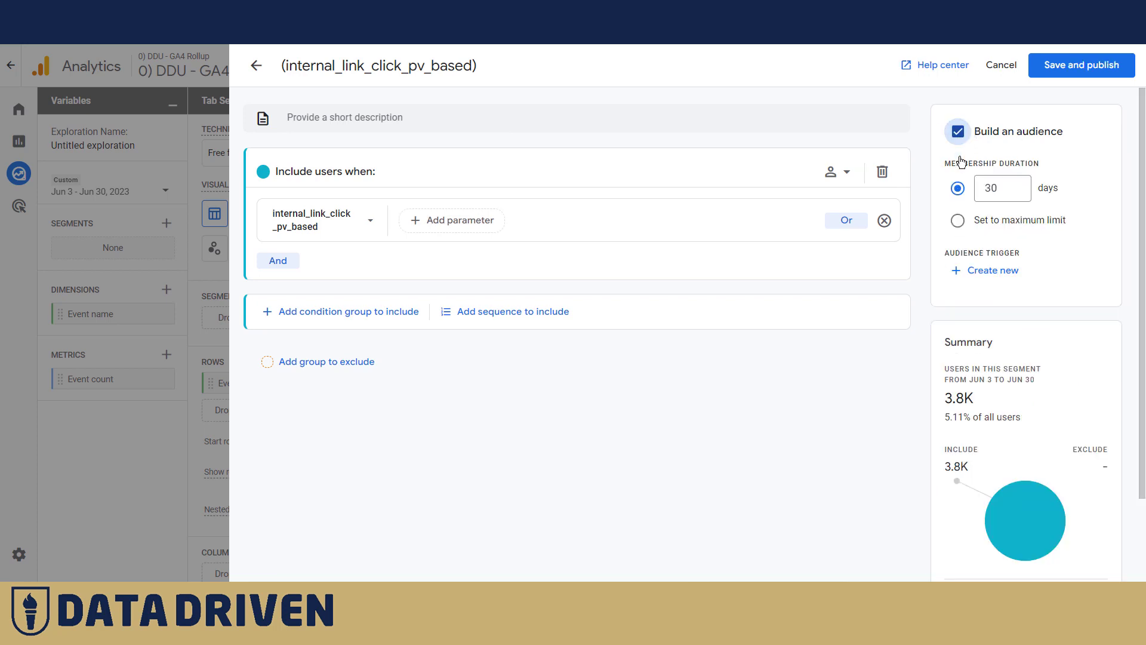
left_click(1075, 70)
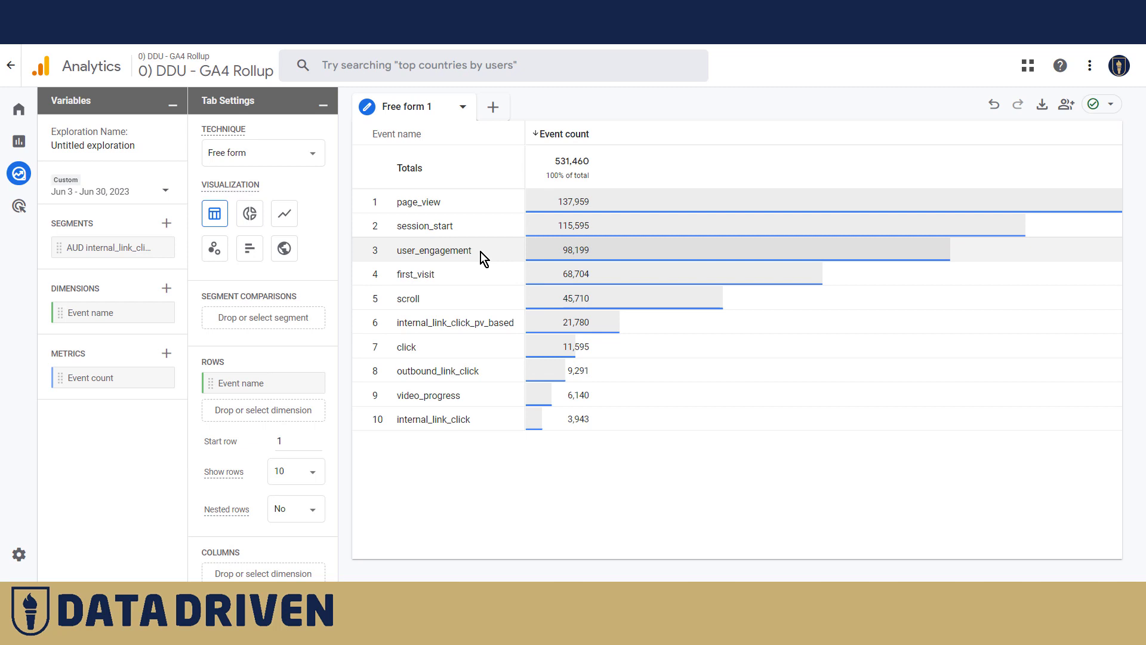
right_click(567, 250)
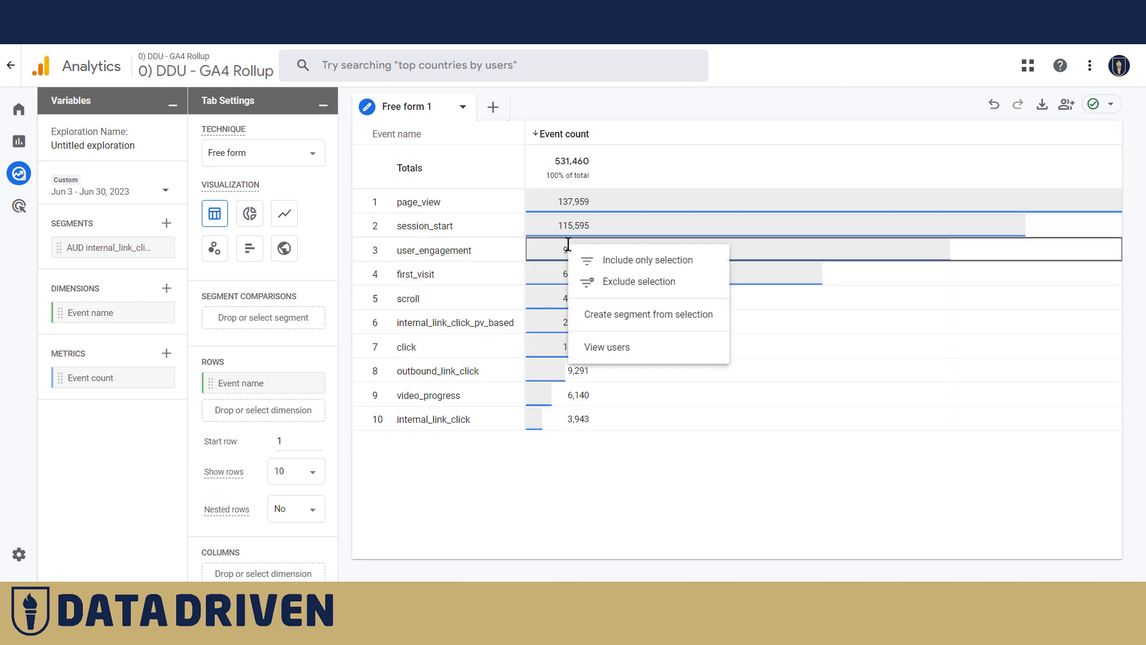
left_click(610, 325)
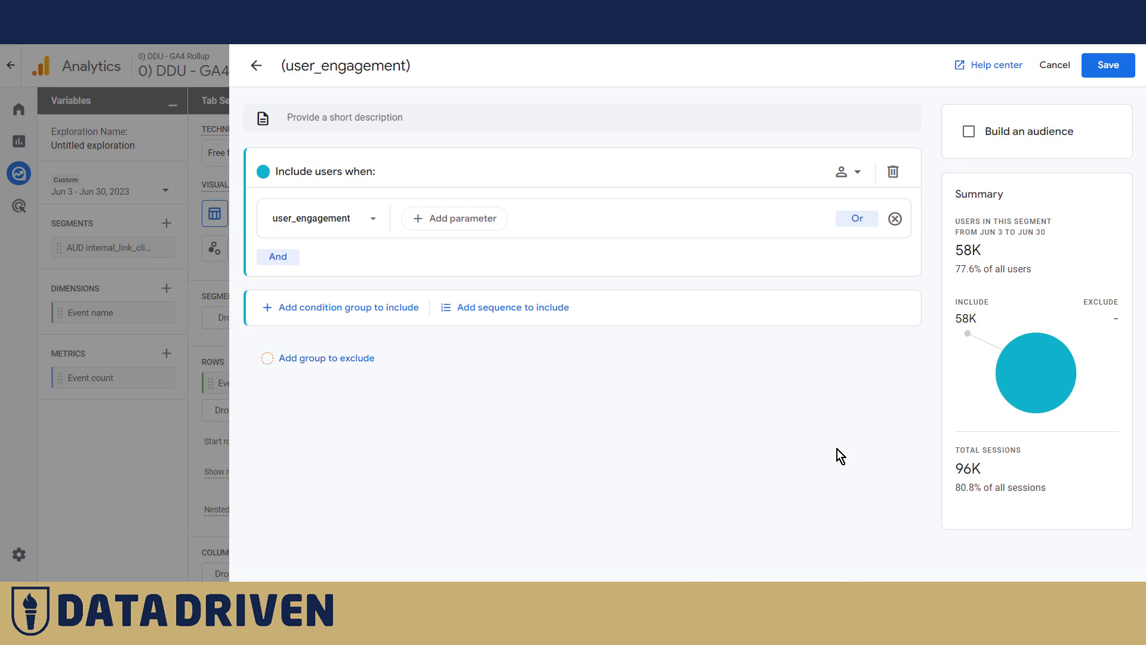
left_click(257, 67)
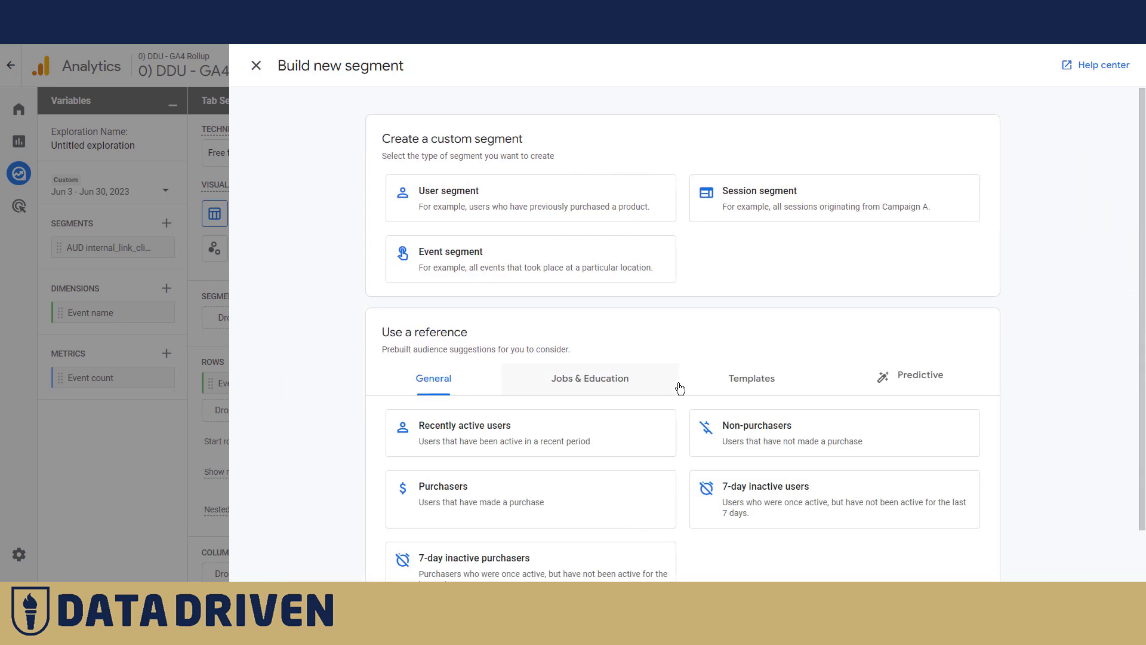
left_click(256, 66)
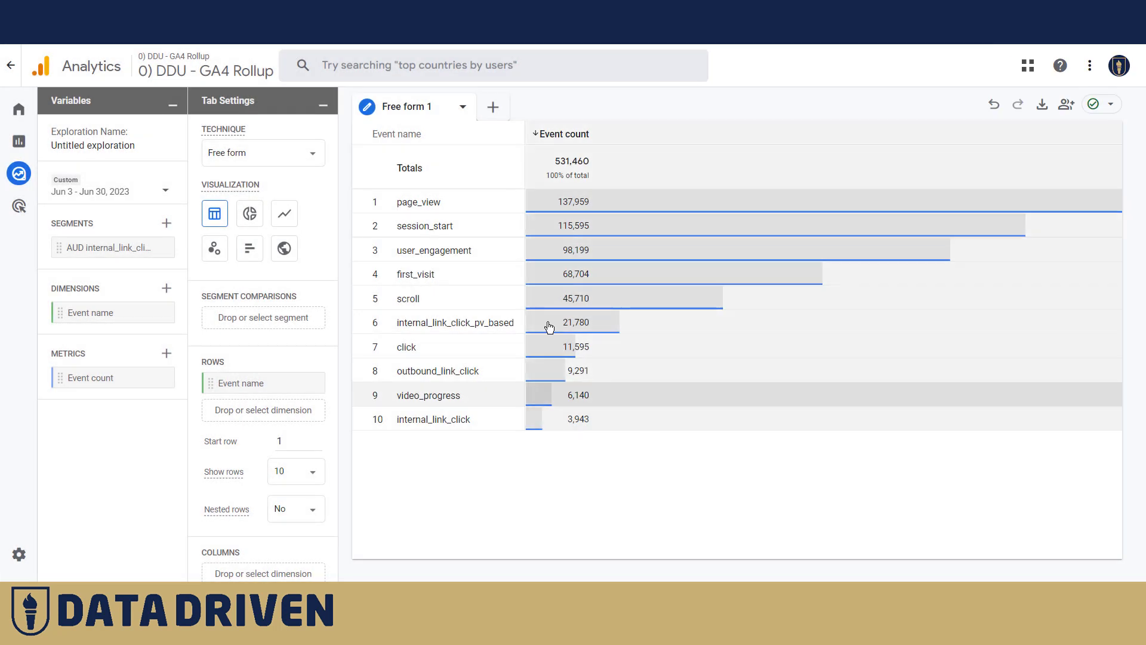
right_click(577, 251)
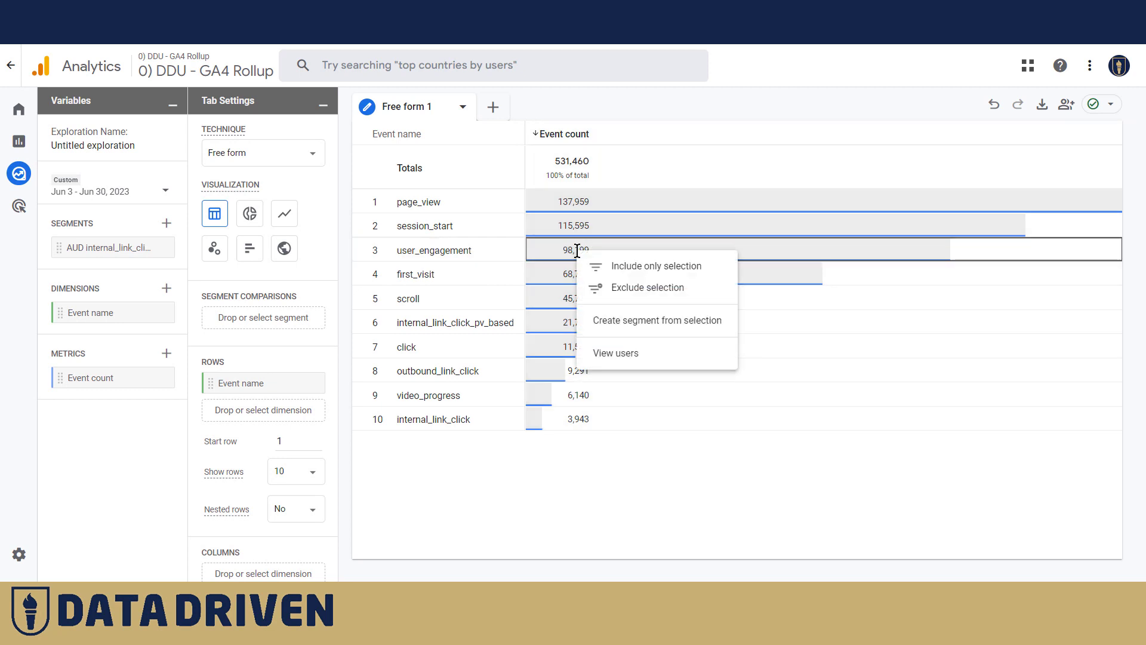
left_click(615, 320)
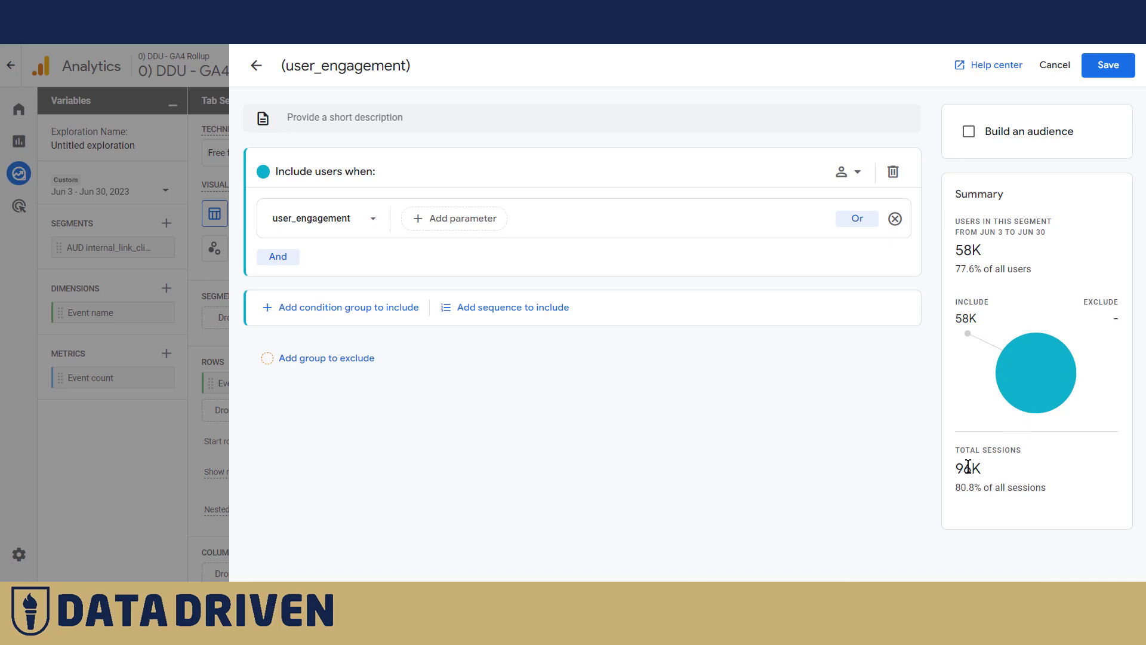
left_click_drag(960, 469, 984, 476)
left_click_drag(964, 369, 930, 371)
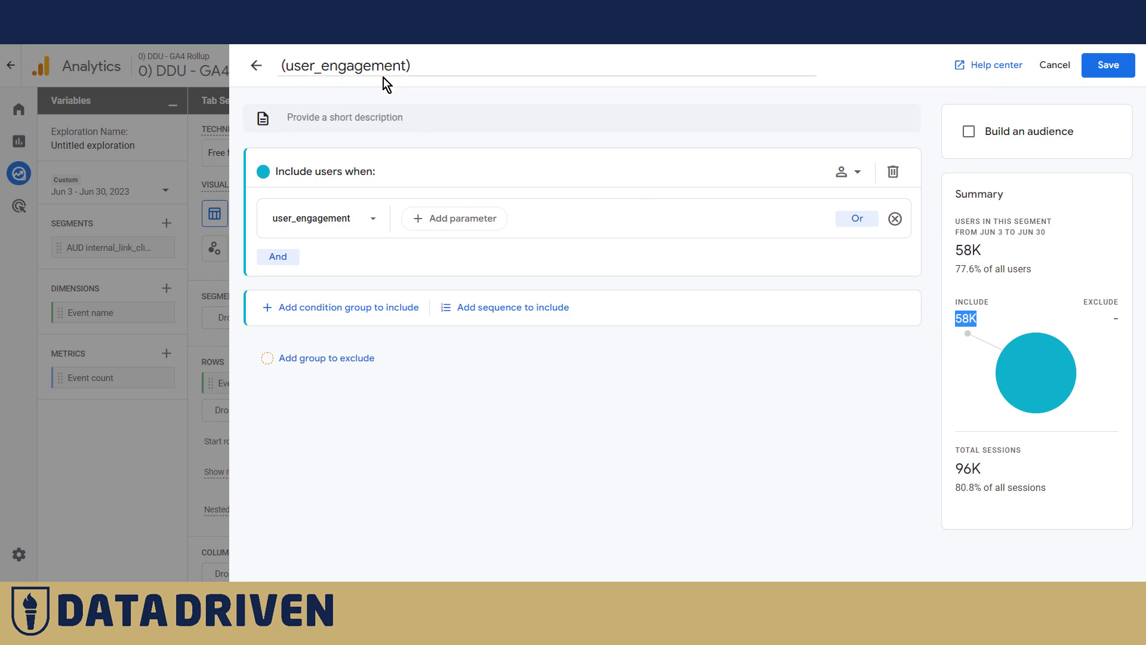
left_click(1048, 64)
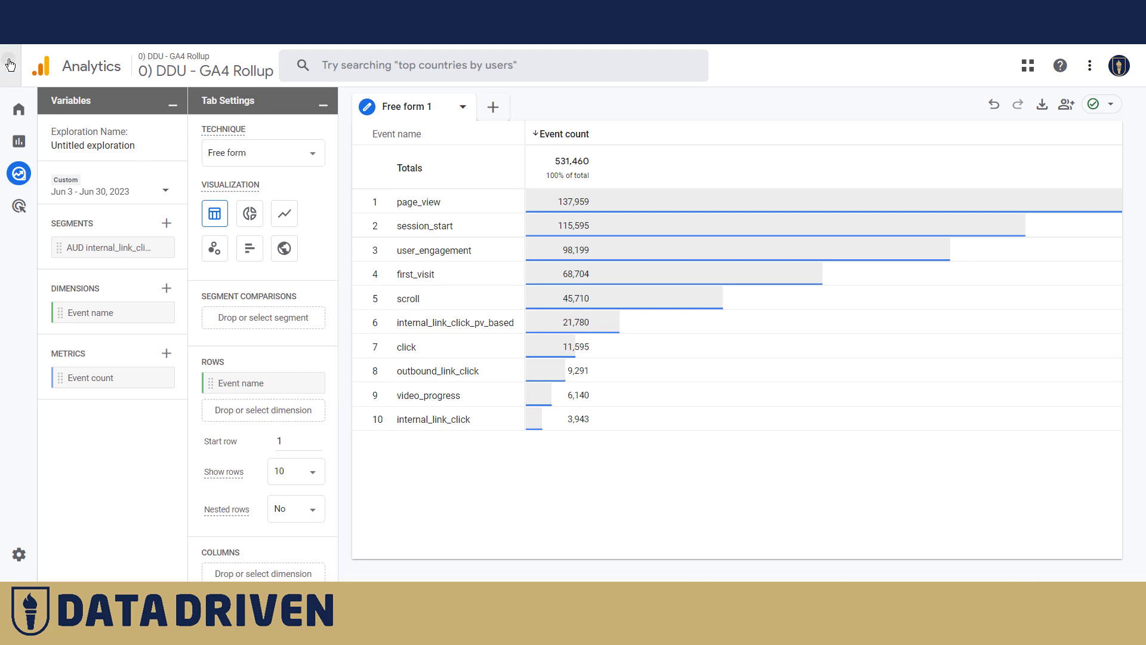
Go back to Explorations, open 'Which 'resources' to keep?', and select the top page path.
left_click(11, 64)
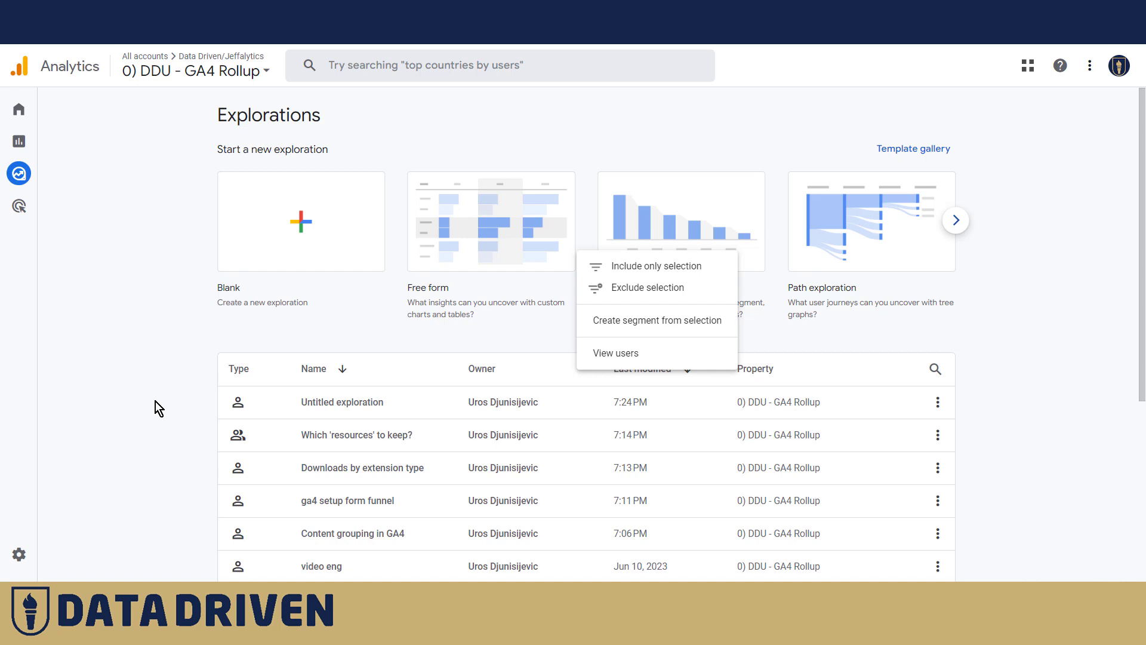
left_click(378, 441)
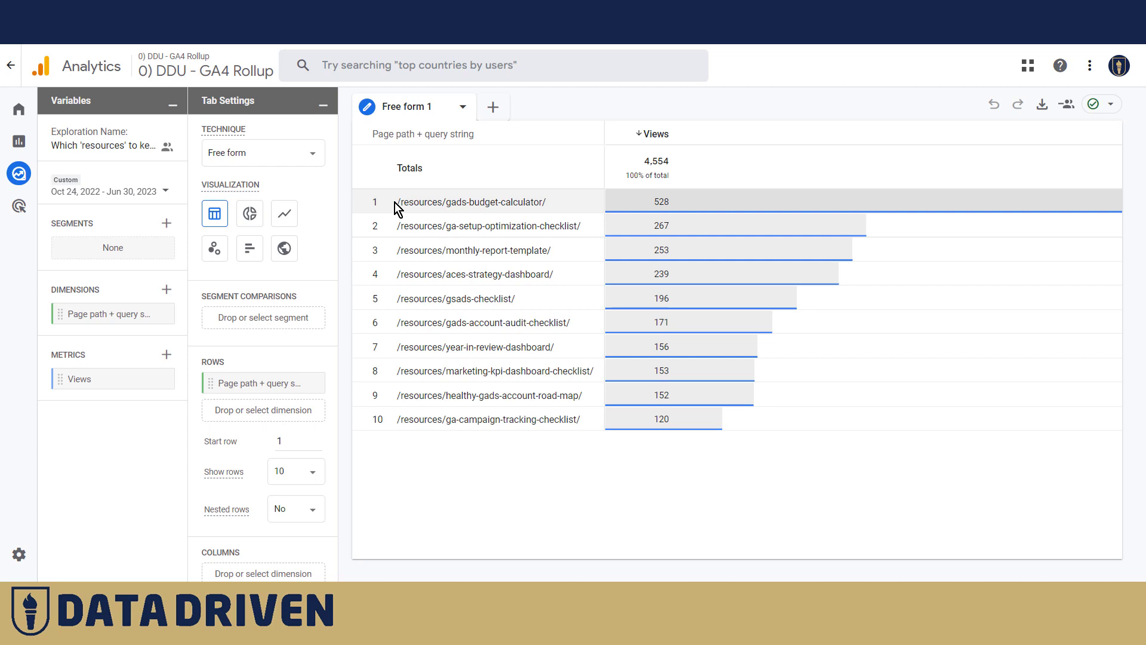
mouse_move(398, 203)
left_mouse_down()
mouse_move(559, 200)
mouse_move(399, 204)
left_mouse_up()
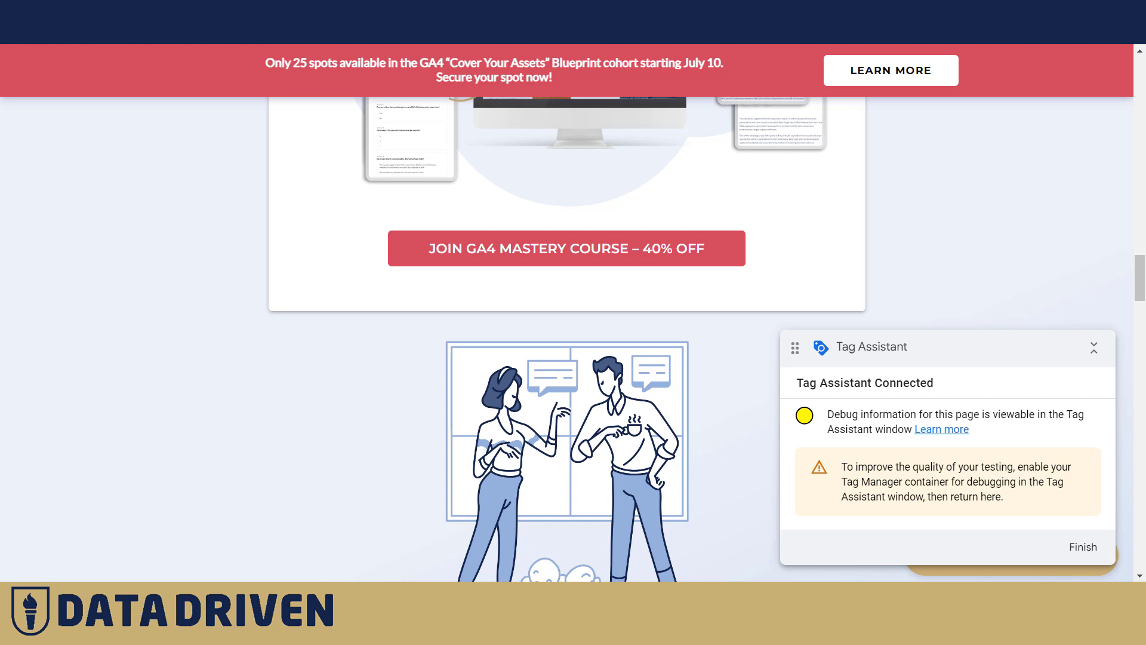
Load the copied /resources/gads-budget-calculator/ page in Chrome.
key("ctrl+l")
key("Return")
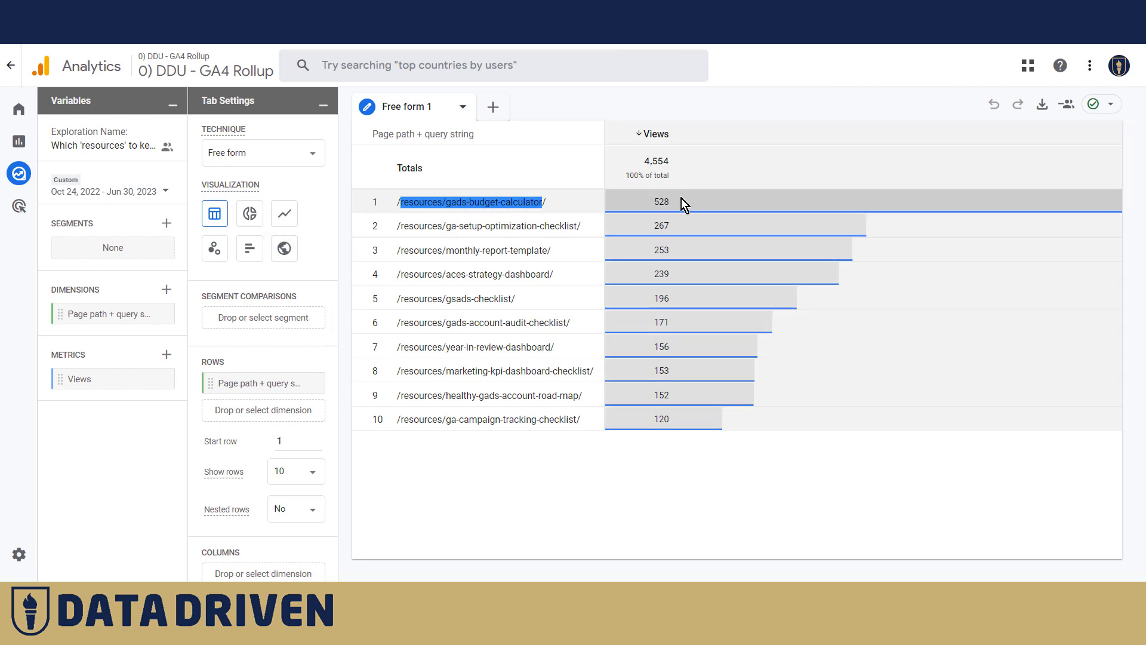
right_click(660, 202)
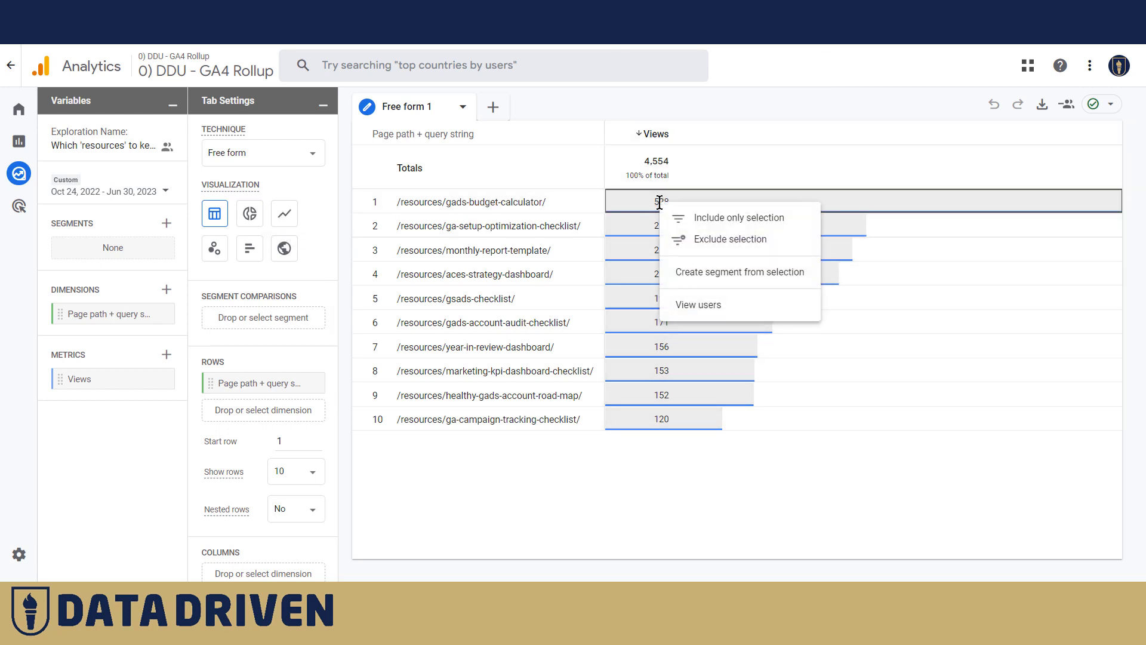
left_click(698, 274)
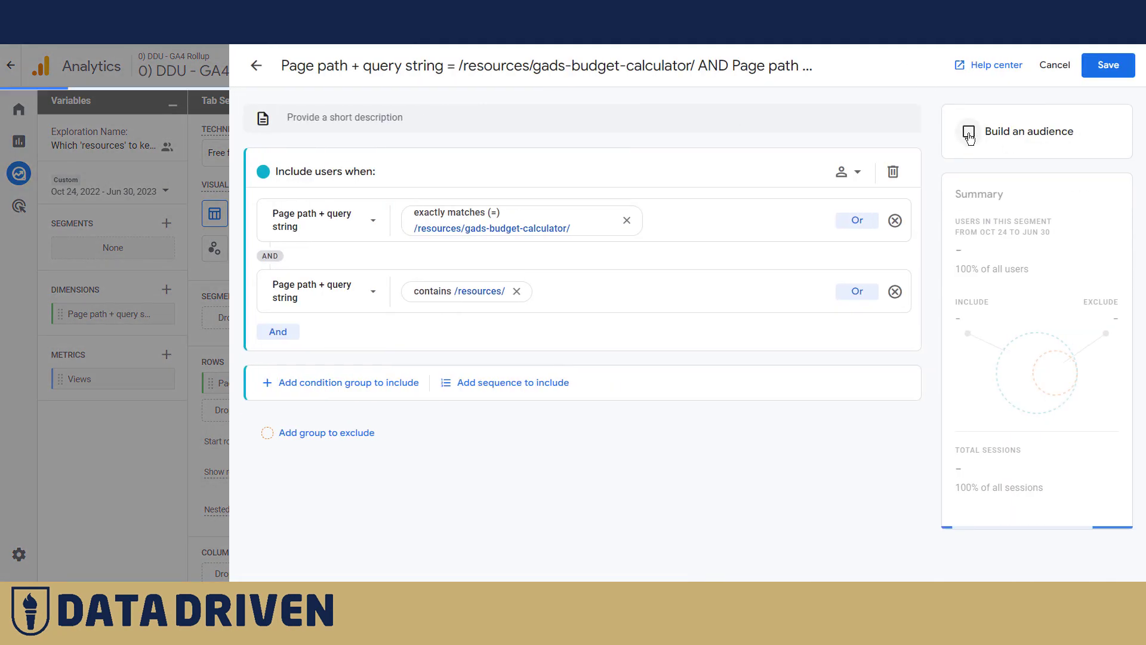
left_click(969, 132)
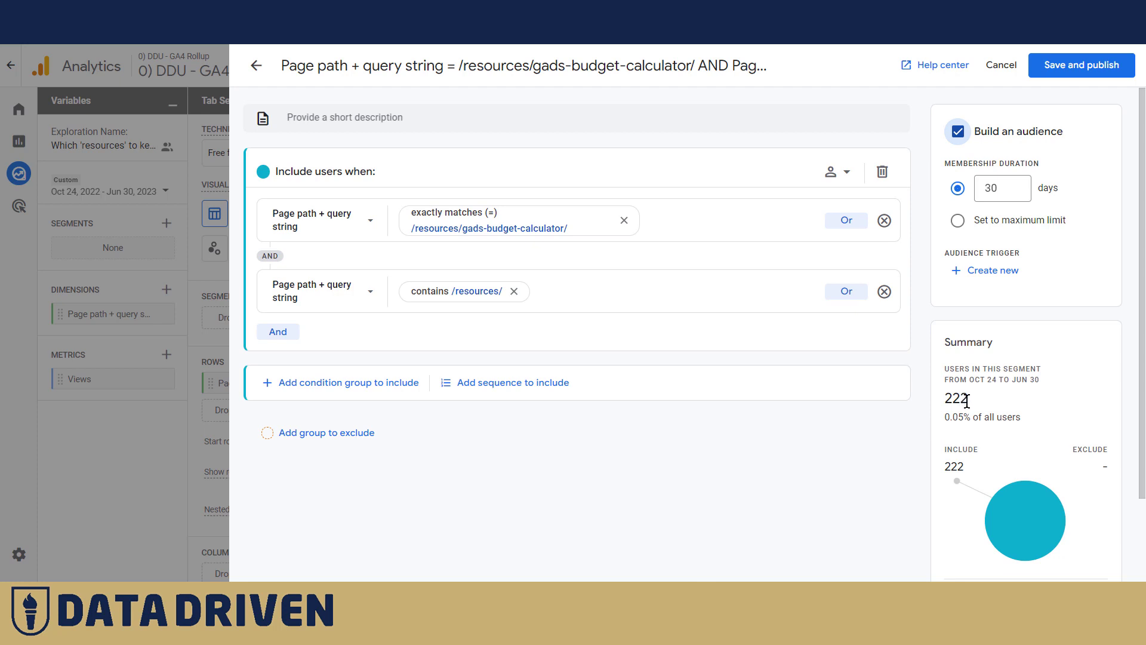
double_click(966, 399)
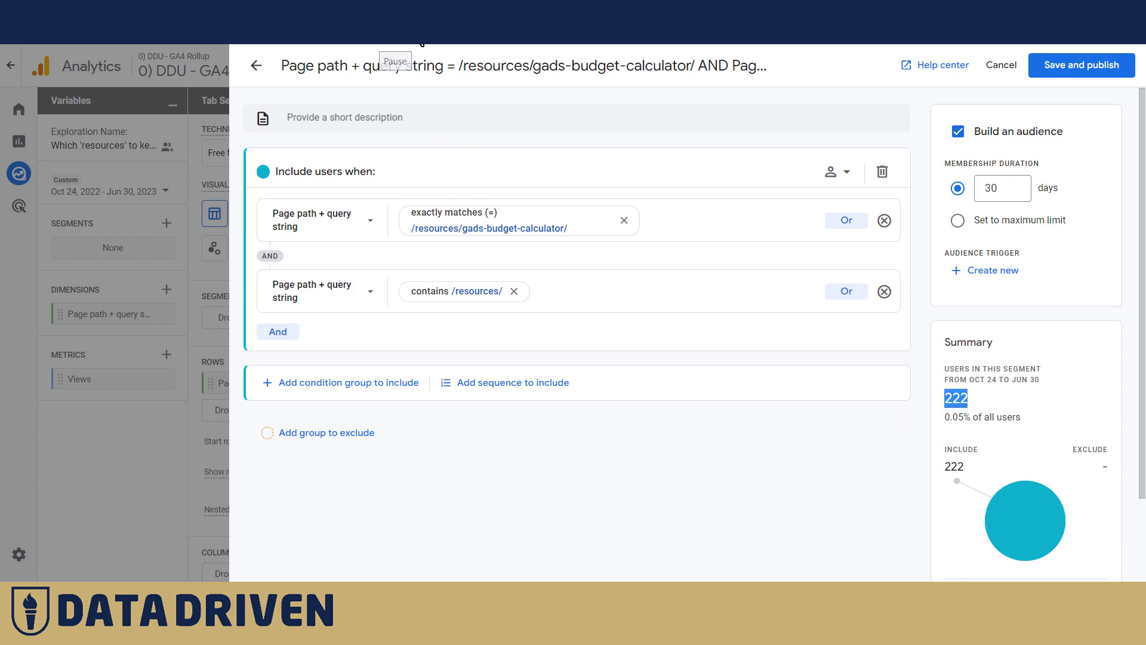
left_click(257, 65)
left_click(256, 65)
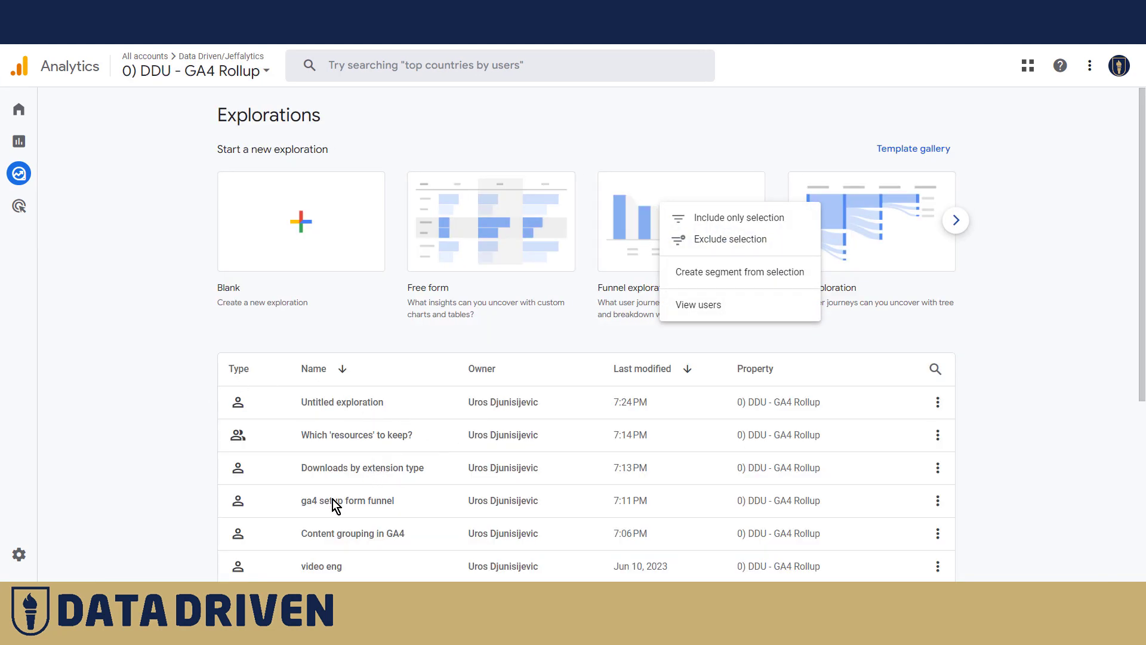
Open 'Downloads by extension type', where pdf leads with 6,923 of 7,590 events.
double_click(391, 468)
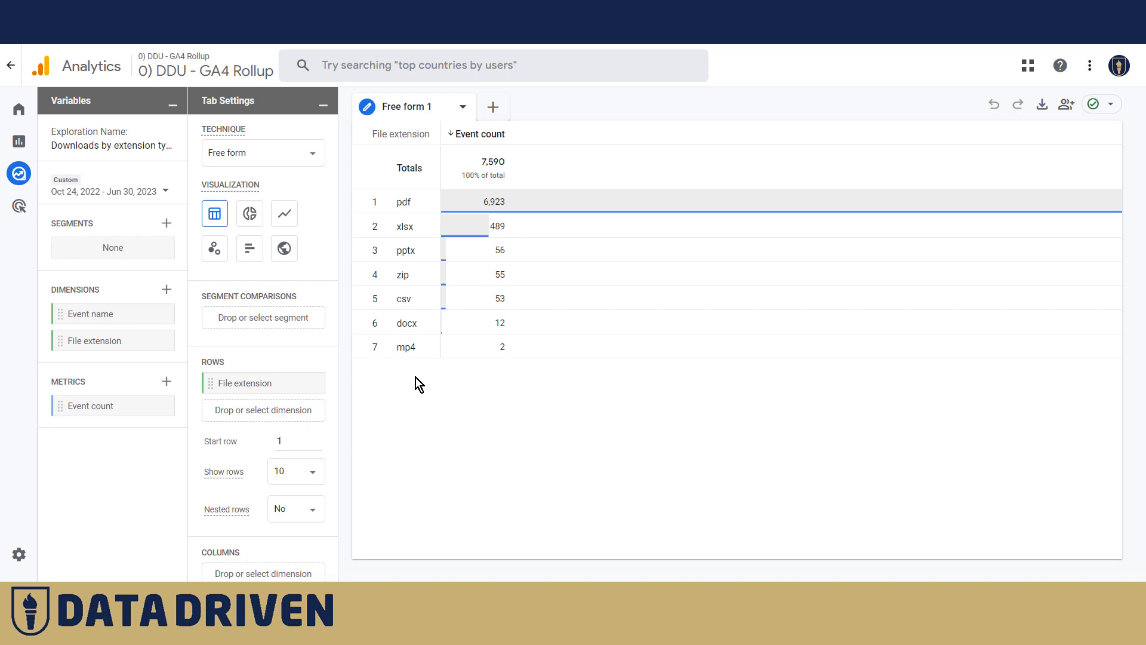
left_click_drag(403, 229, 410, 230)
left_click(415, 237)
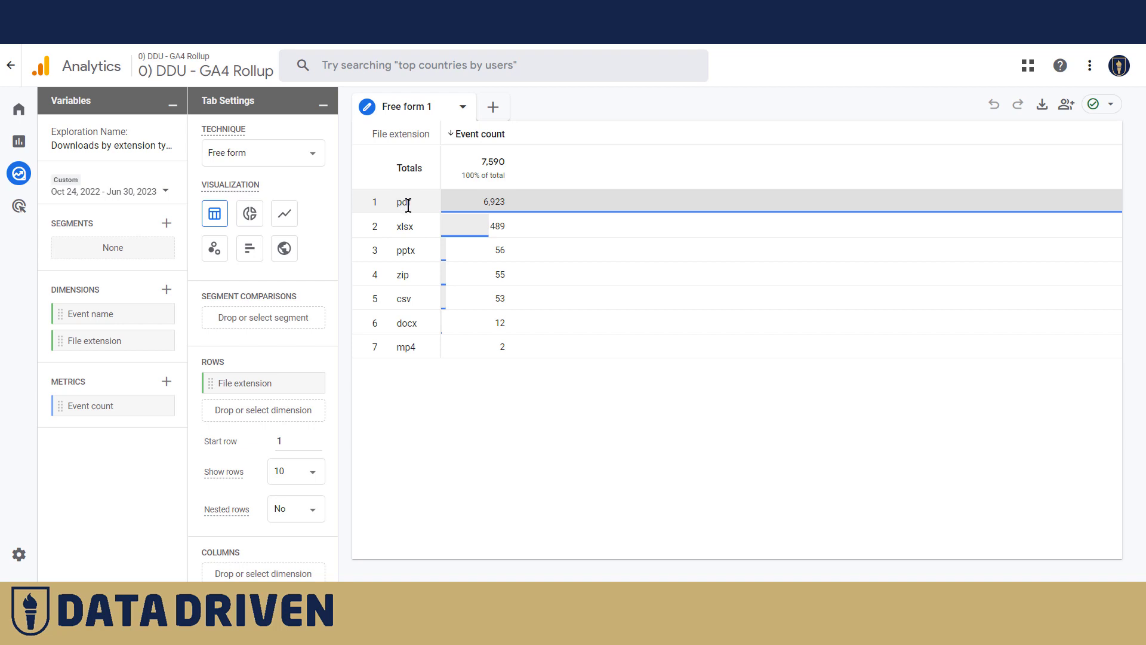
right_click(493, 201)
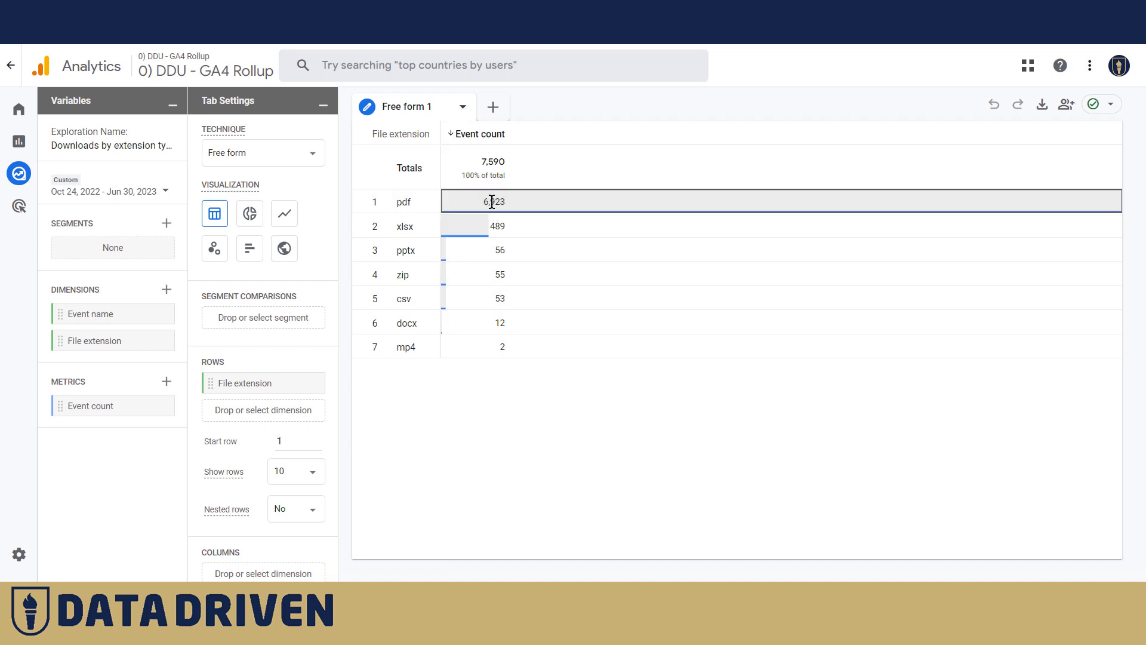
left_click(550, 273)
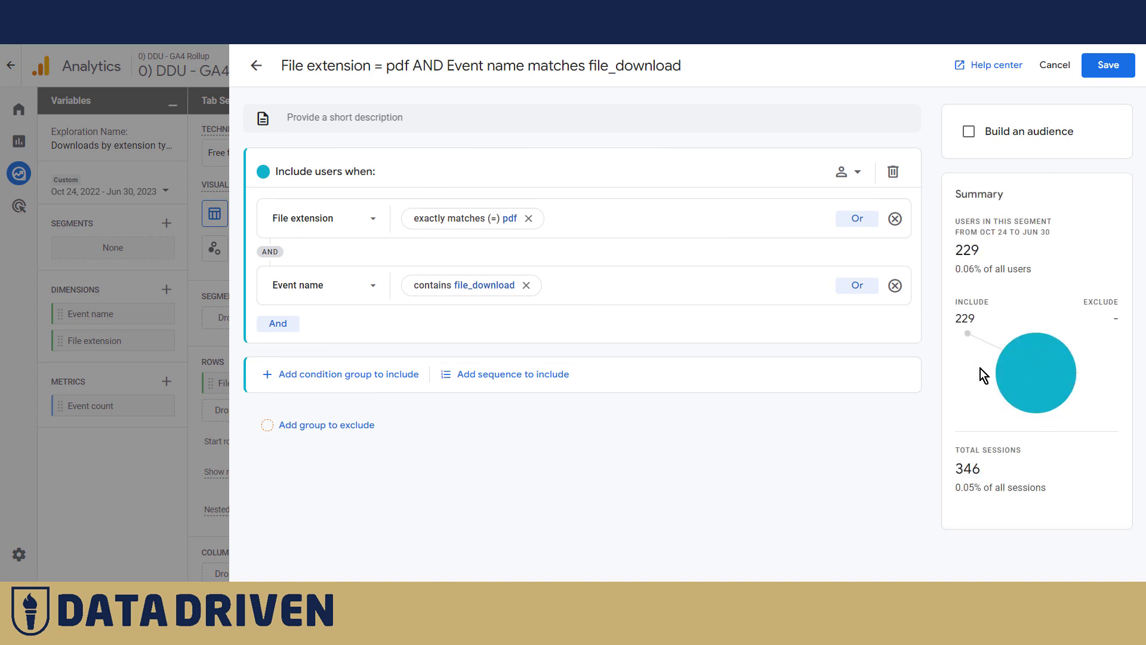
left_click_drag(972, 254, 956, 251)
left_click(977, 253)
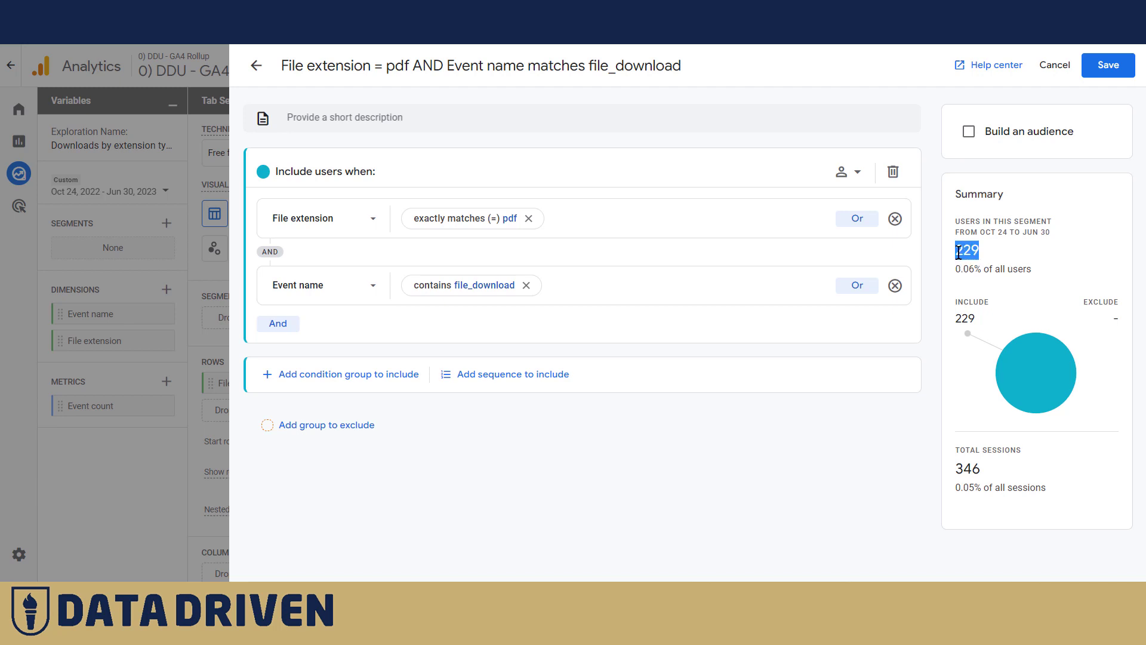
left_click(257, 66)
left_click(256, 67)
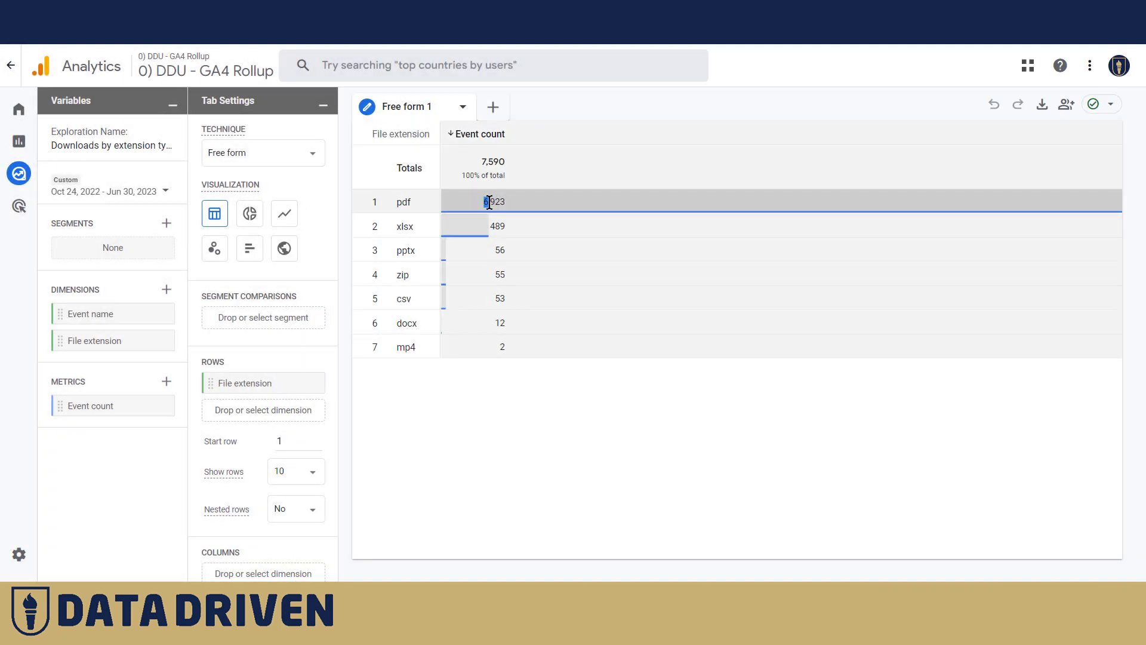
left_click_drag(489, 203, 505, 203)
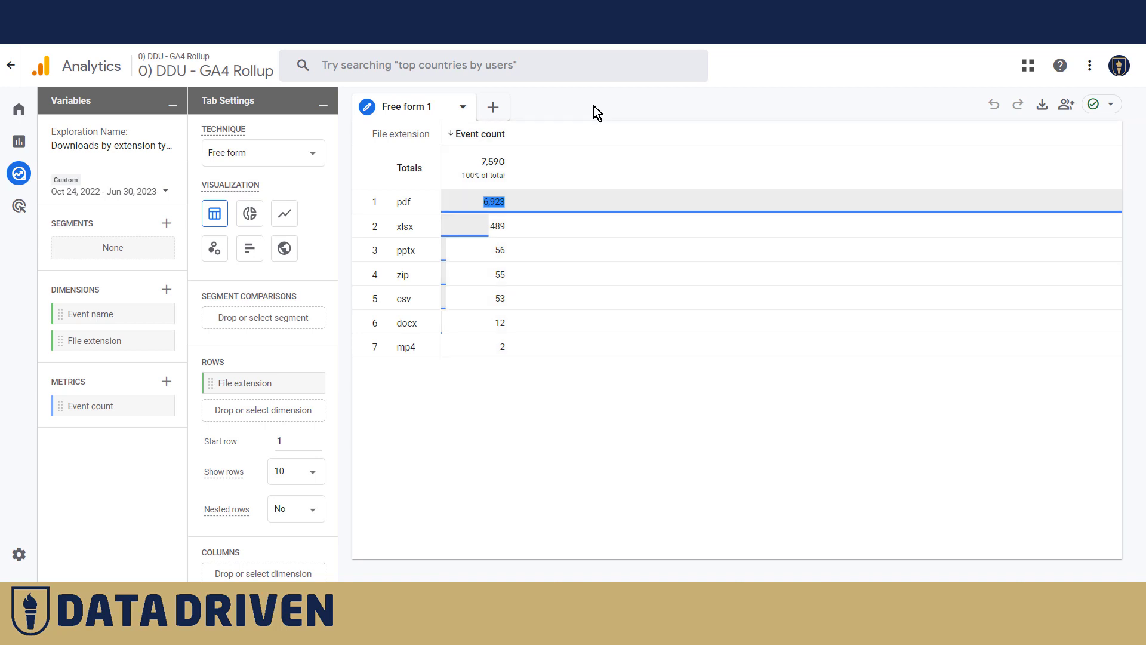
left_click(594, 106)
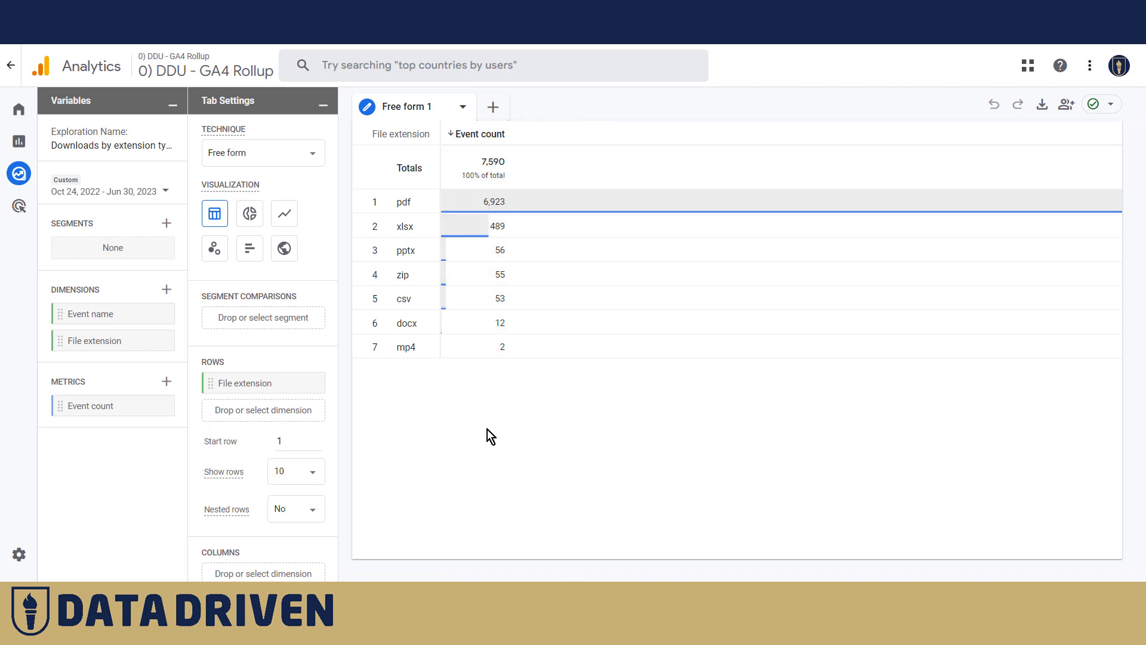
Open the ga4 setup form funnel exploration and review its funnel step definitions without changes.
left_click(9, 70)
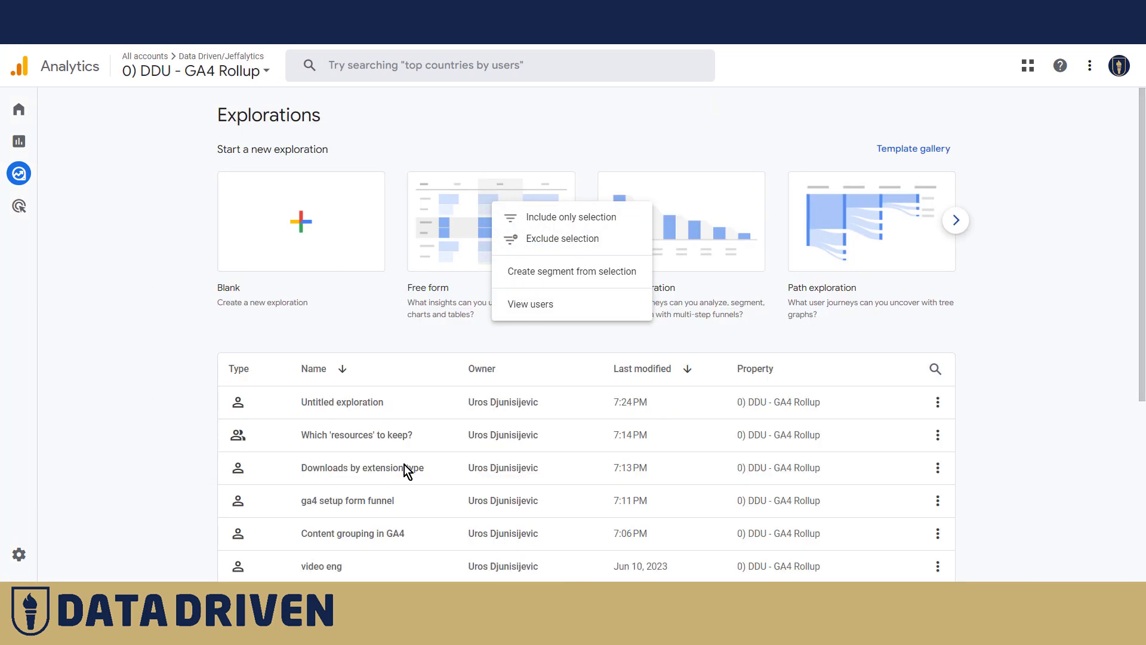
left_click(367, 508)
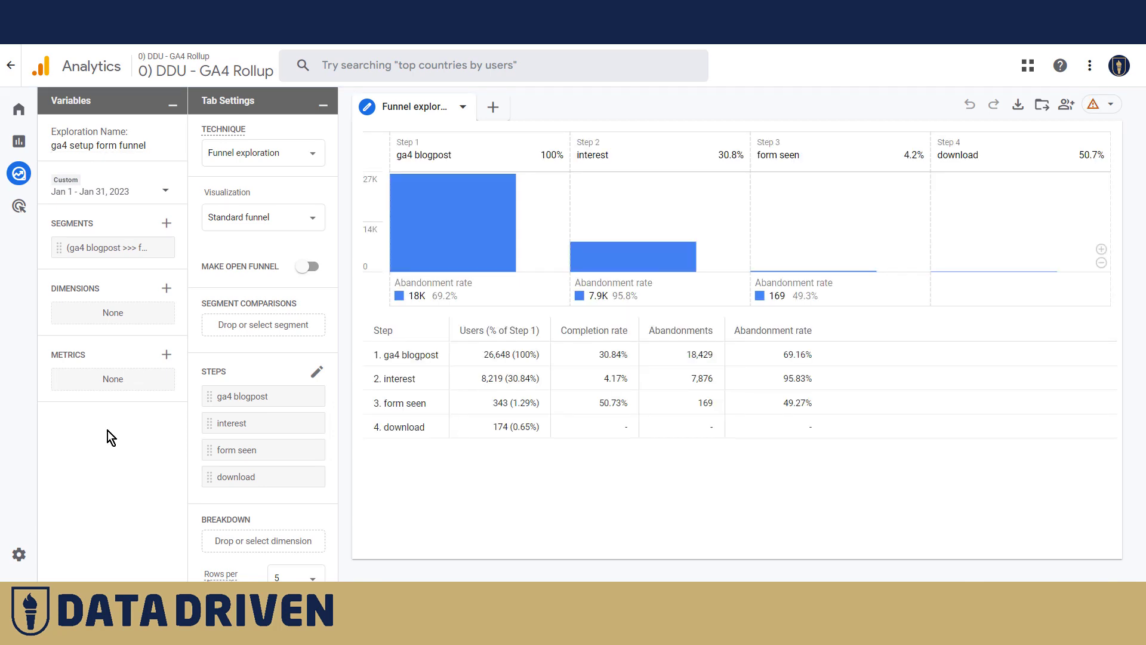
left_click(316, 373)
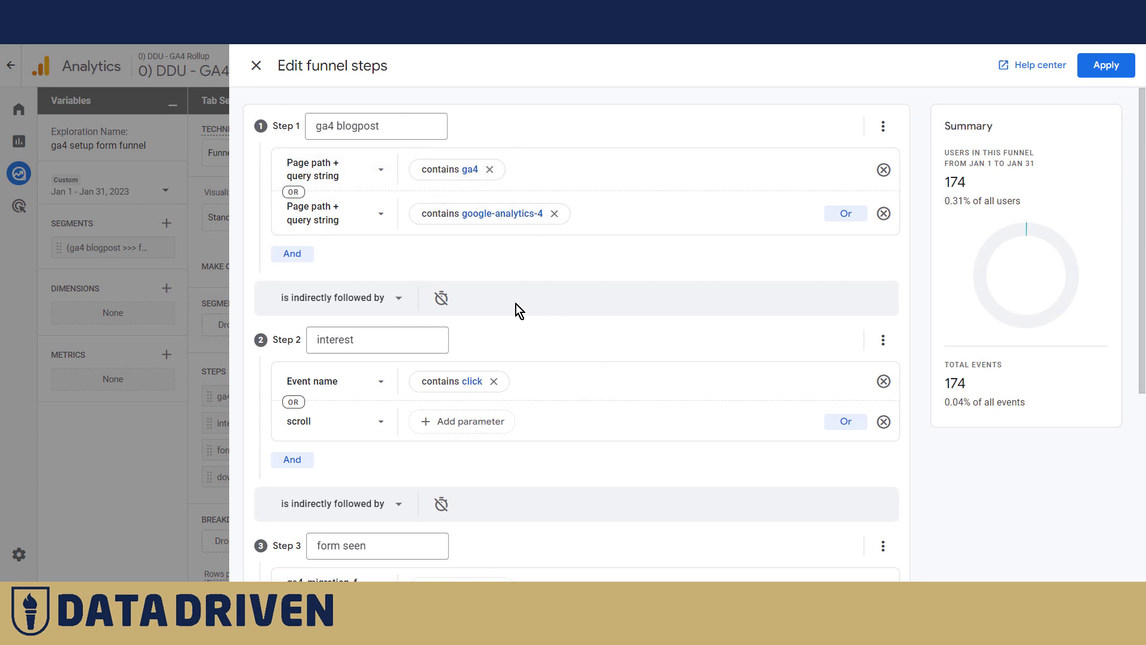
scroll(608, 303, "down", 1)
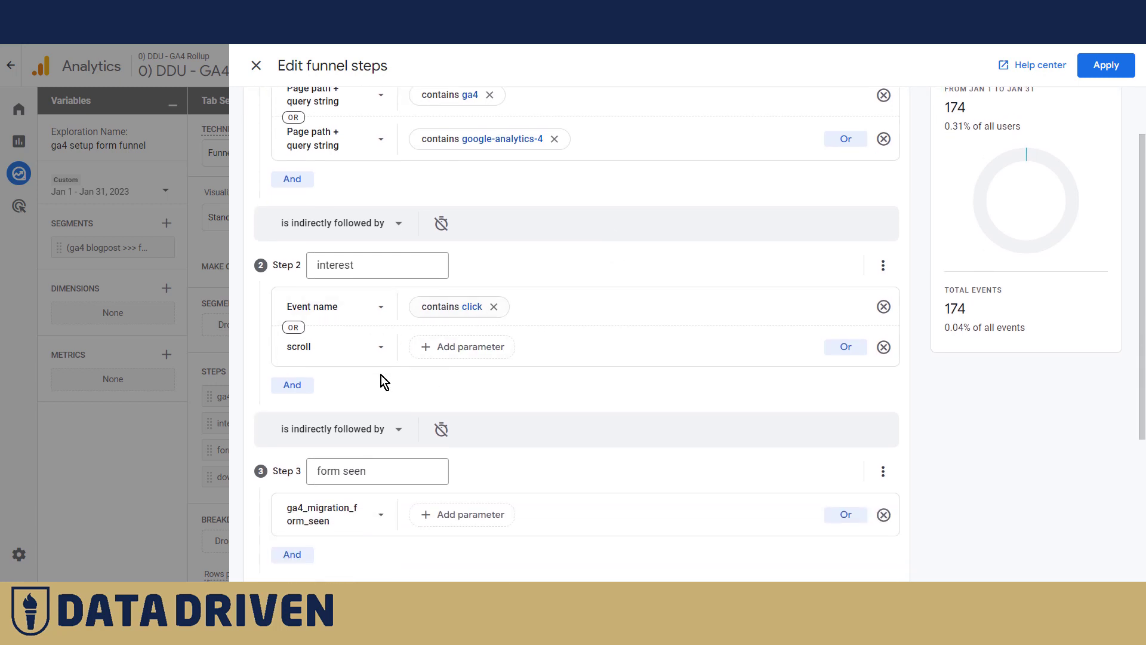
scroll(651, 345, "down", 2)
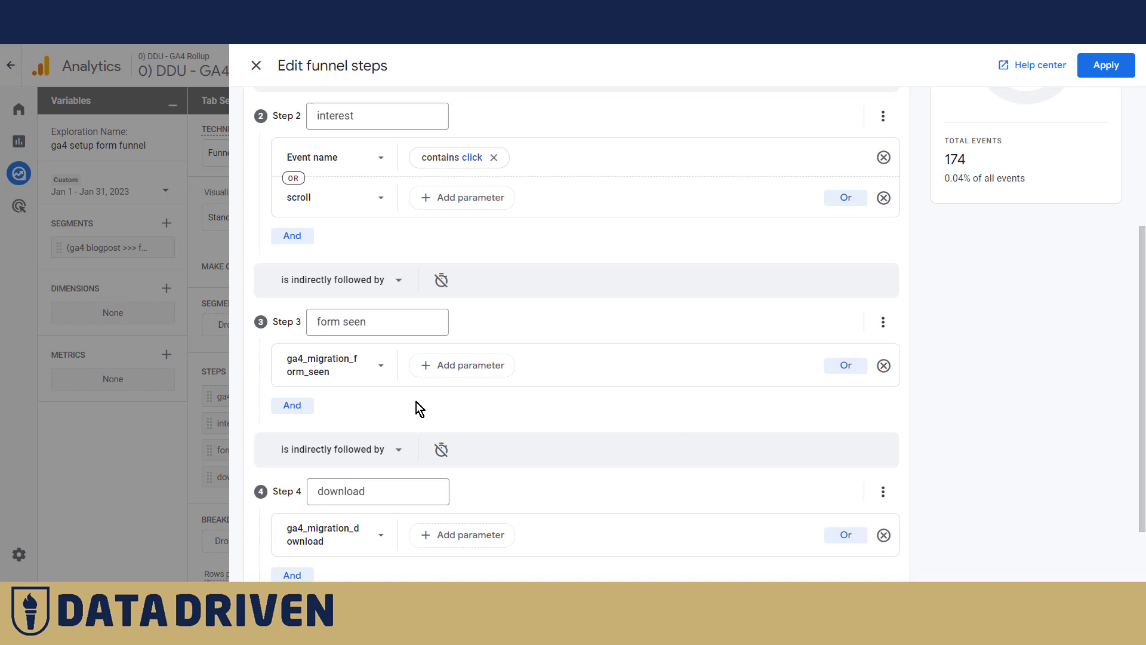
scroll(539, 425, "down", 2)
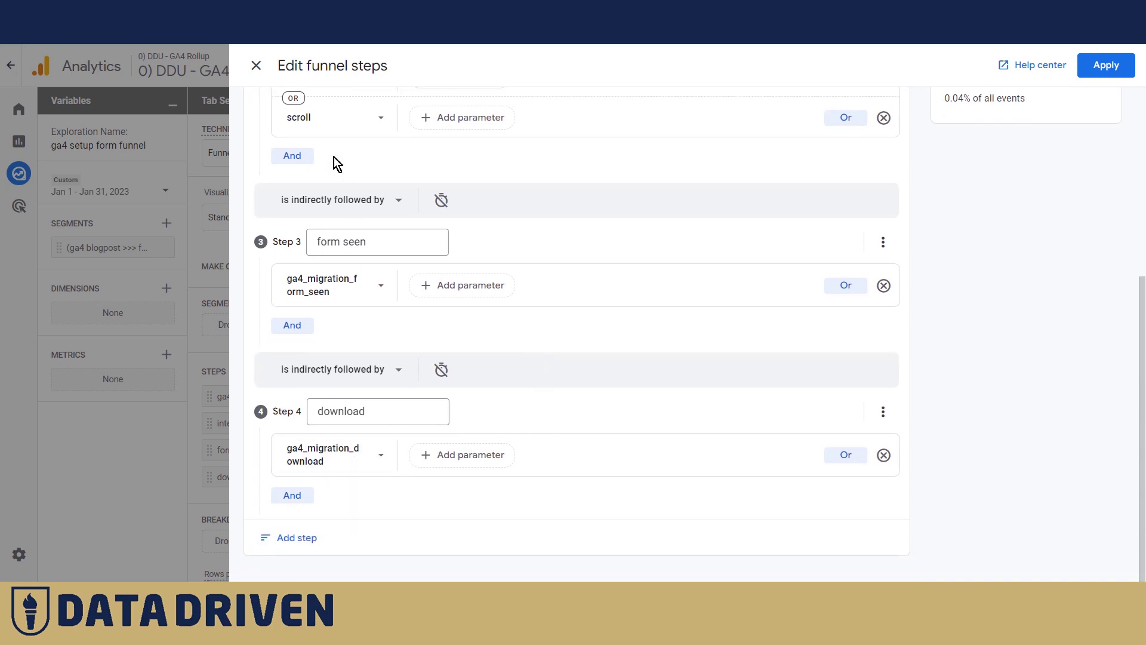
left_click(254, 68)
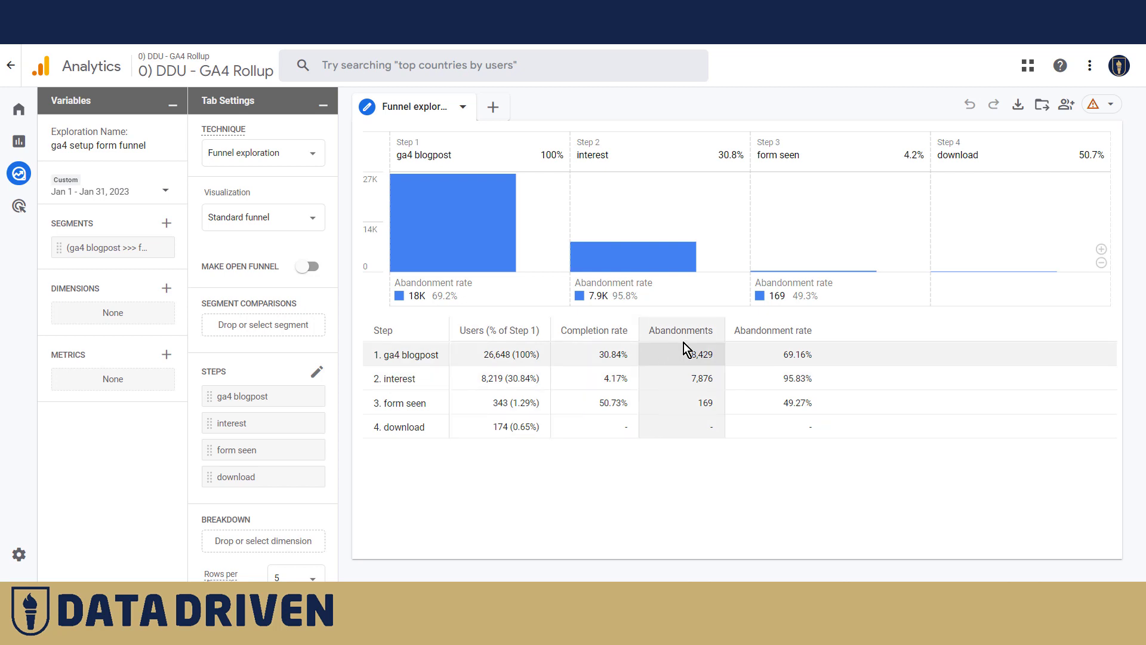
Make a segment from the 7,876 interest-step abandonments and publish it as an audience.
right_click(701, 381)
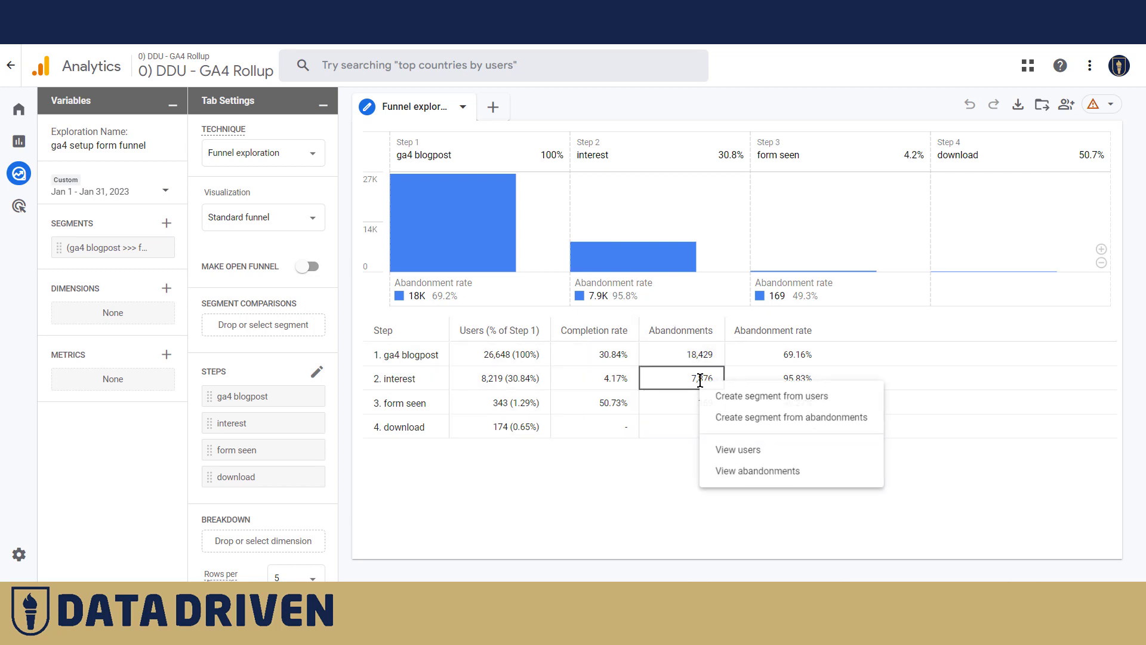
left_click(729, 418)
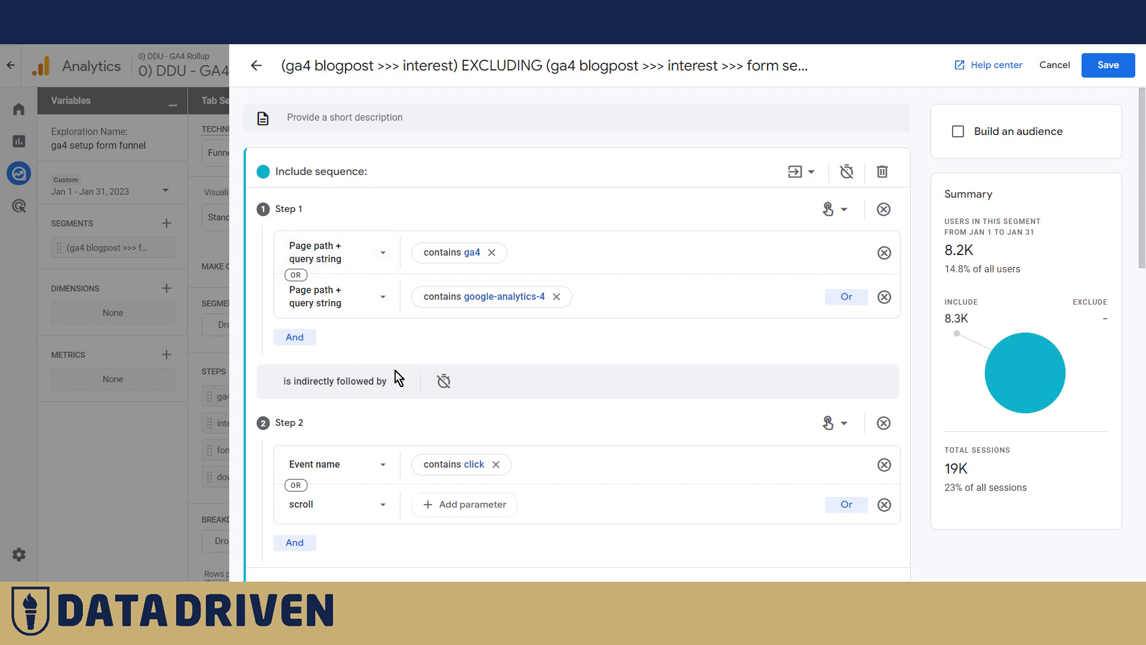
scroll(586, 337, "down", 10)
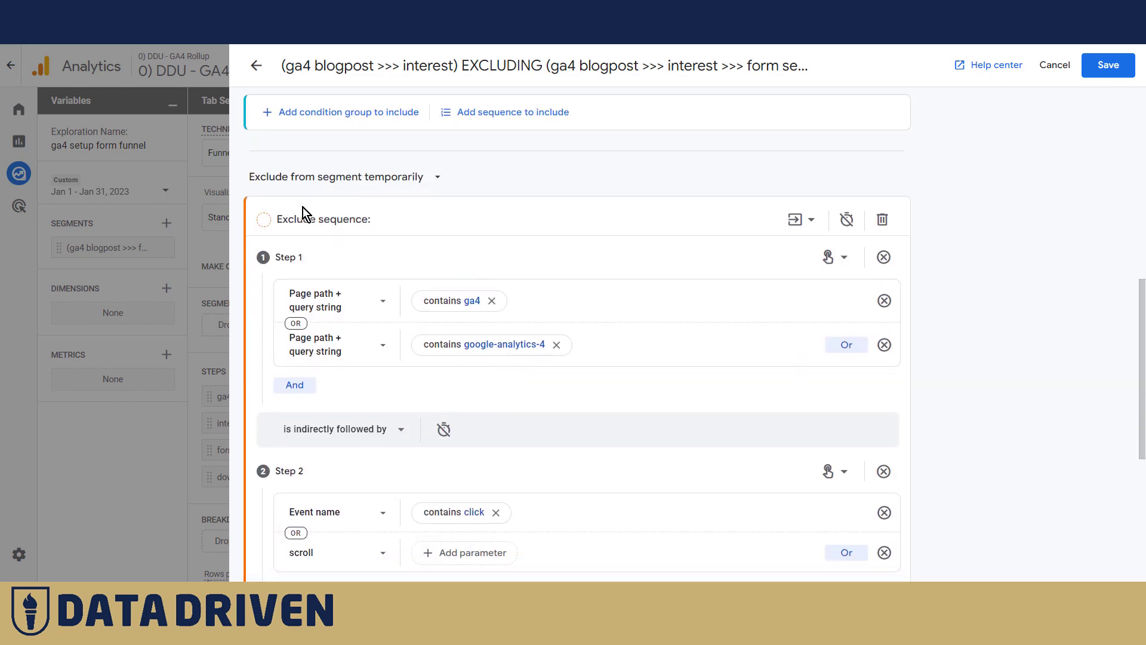
scroll(401, 316, "up", 1)
scroll(558, 367, "down", 5)
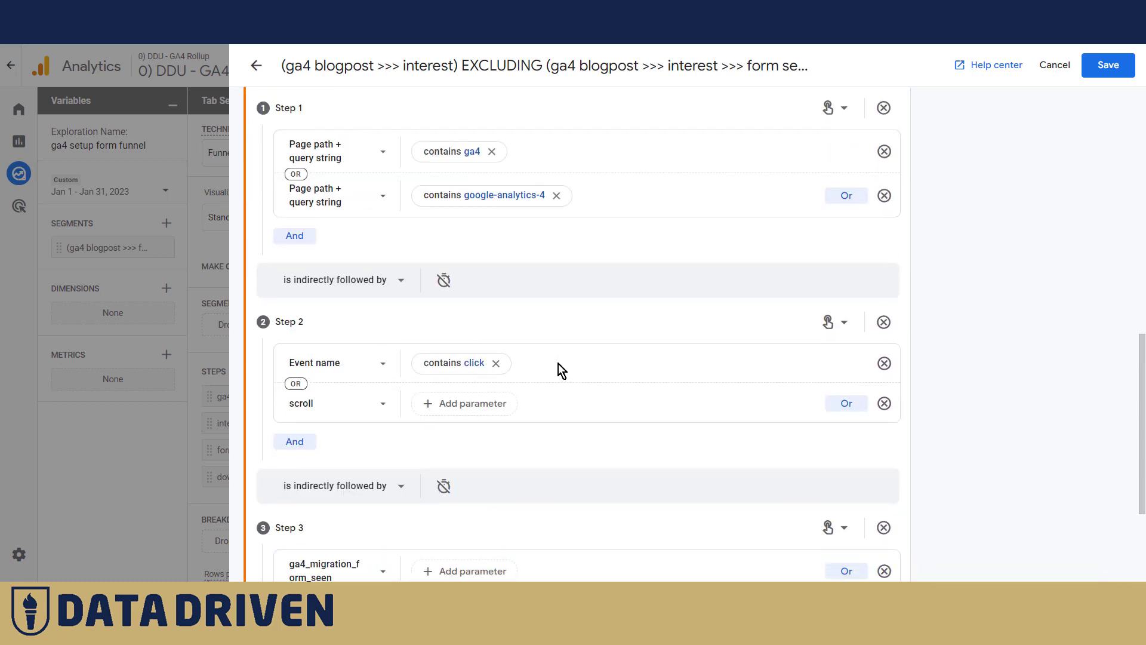
scroll(550, 337, "down", 2)
scroll(557, 358, "up", 10)
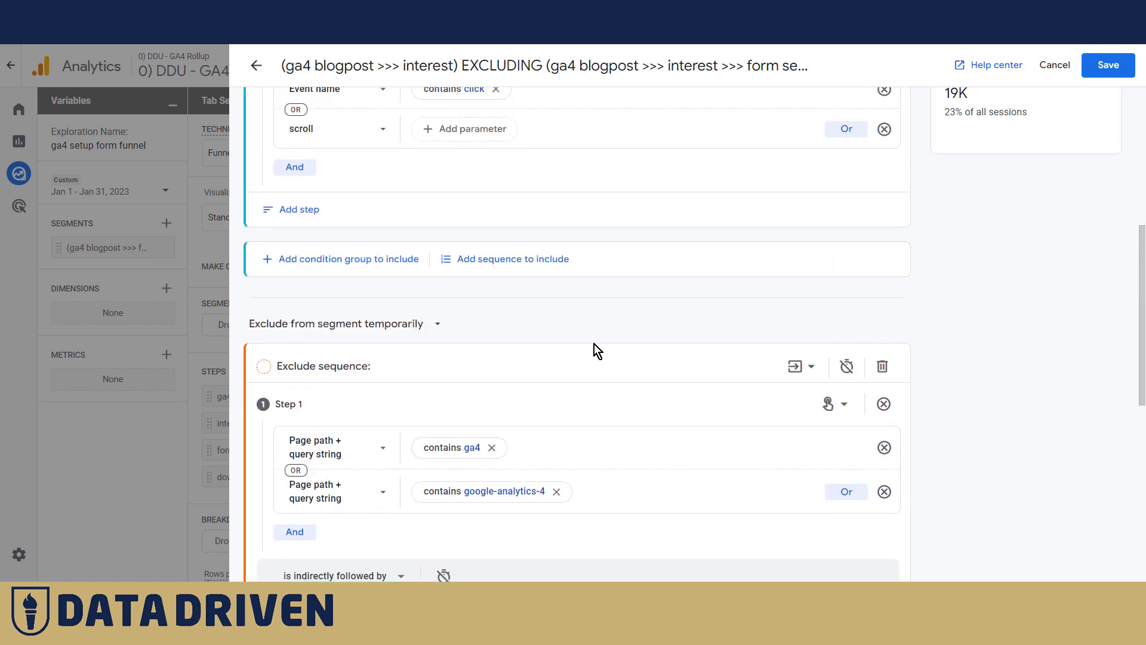
left_click(957, 131)
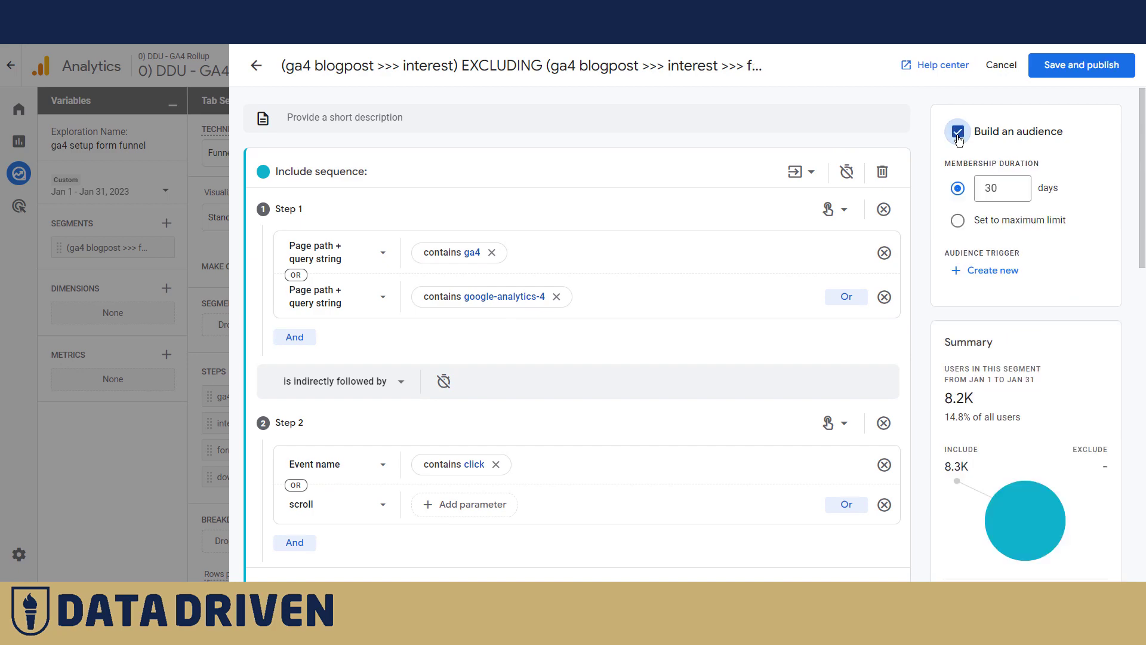
left_click(1075, 70)
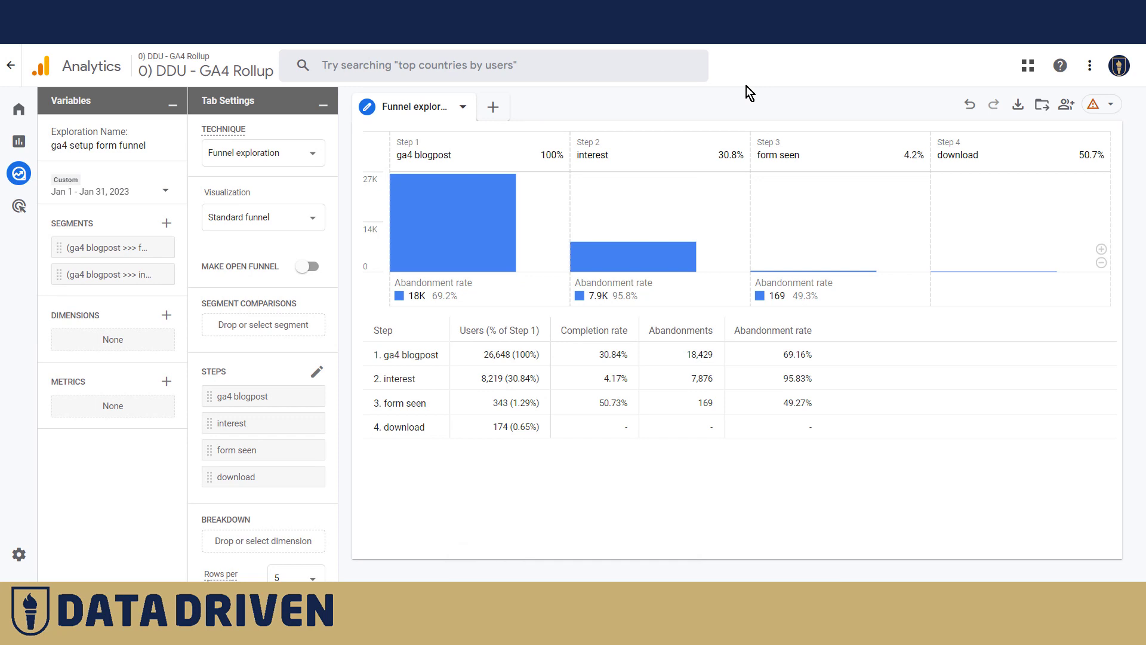
Go back to Explorations, open 'Content grouping in GA4', and scroll across its segment columns.
left_click(11, 68)
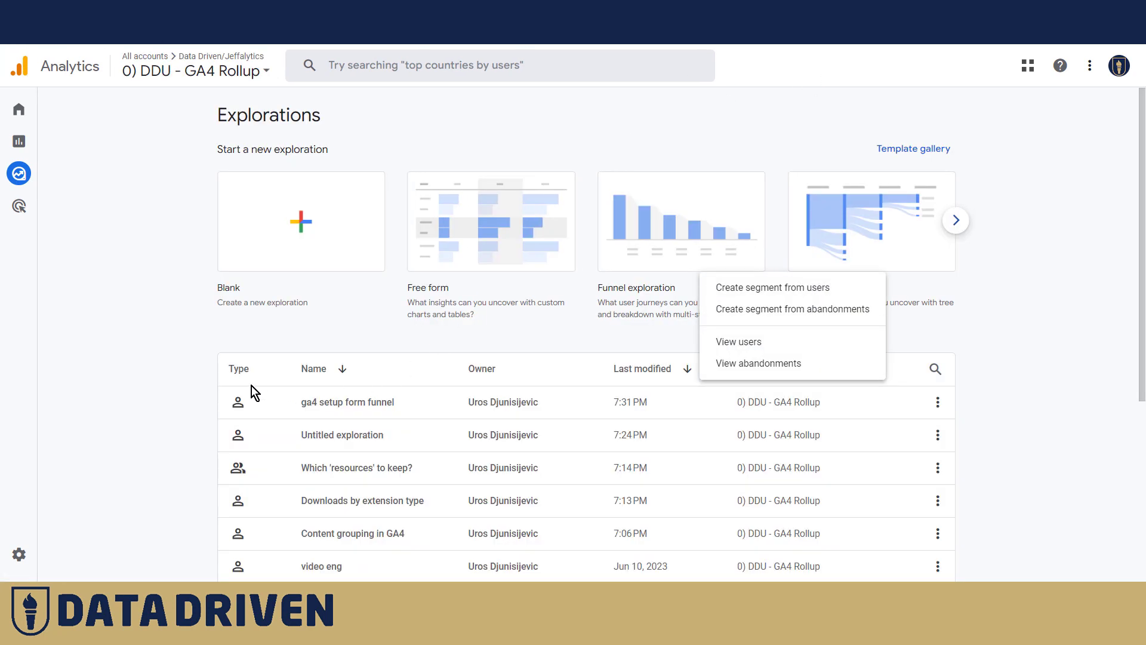
double_click(363, 534)
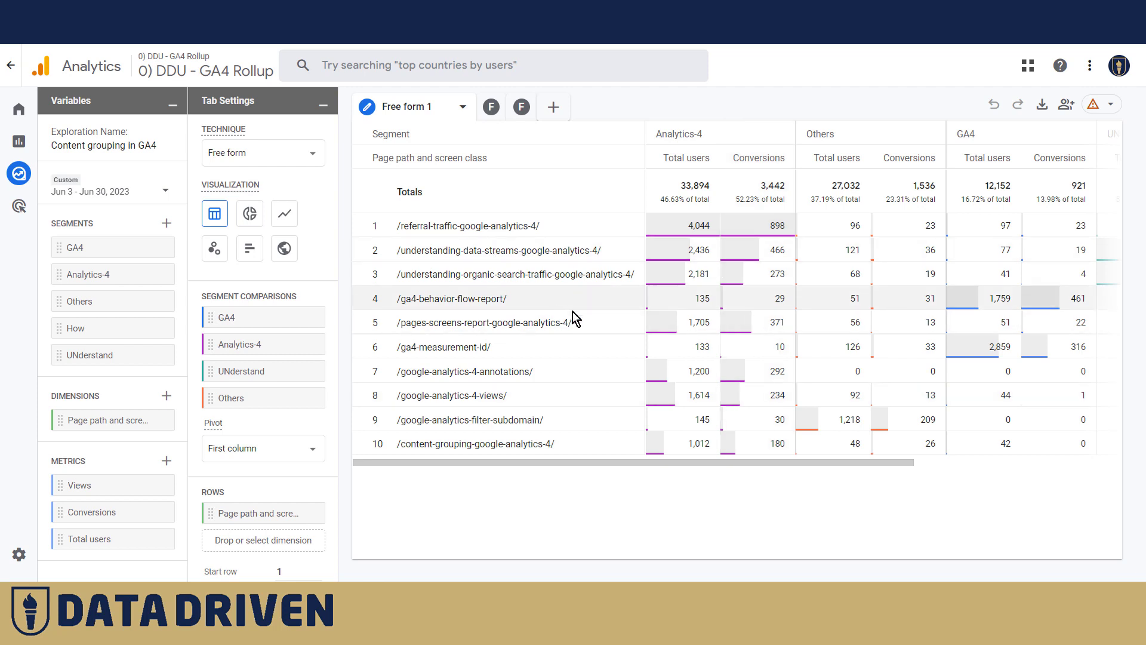
scroll(1039, 453, "right", 5)
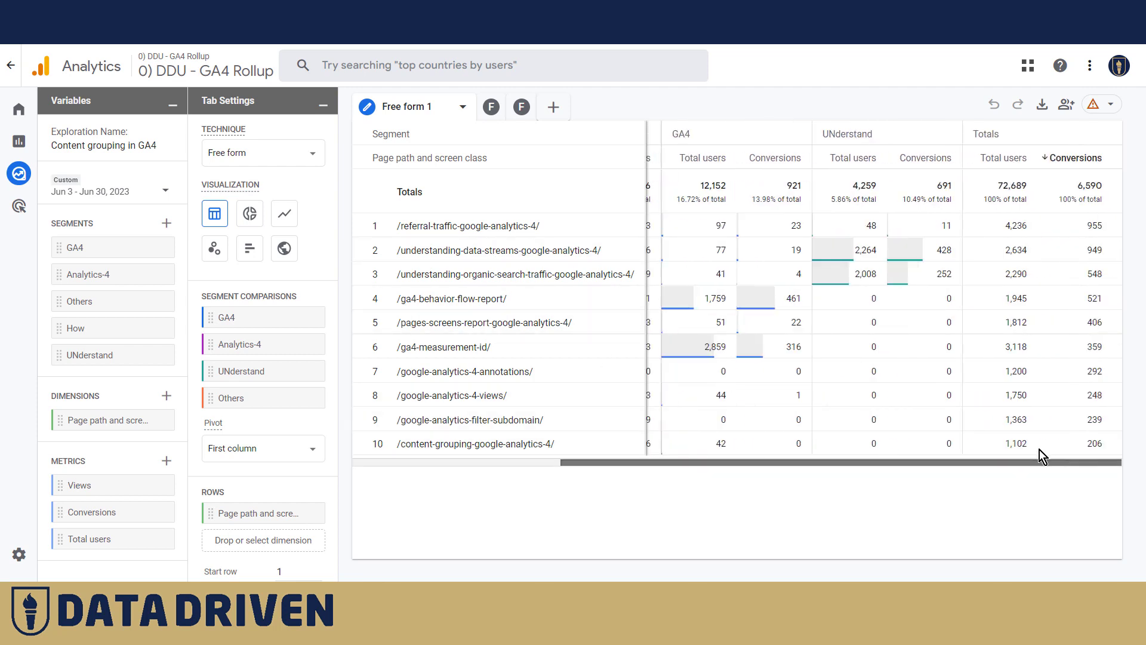
scroll(1027, 460, "left", 1)
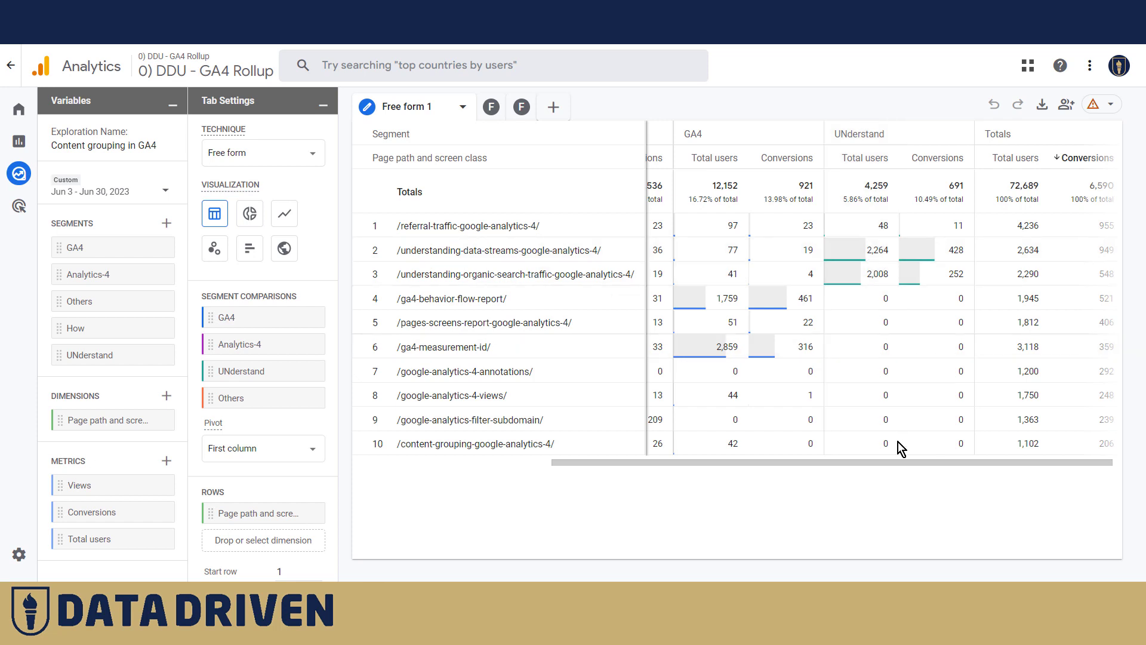
Turn the GA4 2,859 cell for /ga4-measurement-id/ into a segment and publish it as an audience.
left_click_drag(879, 463, 873, 463)
scroll(849, 347, "left", 3)
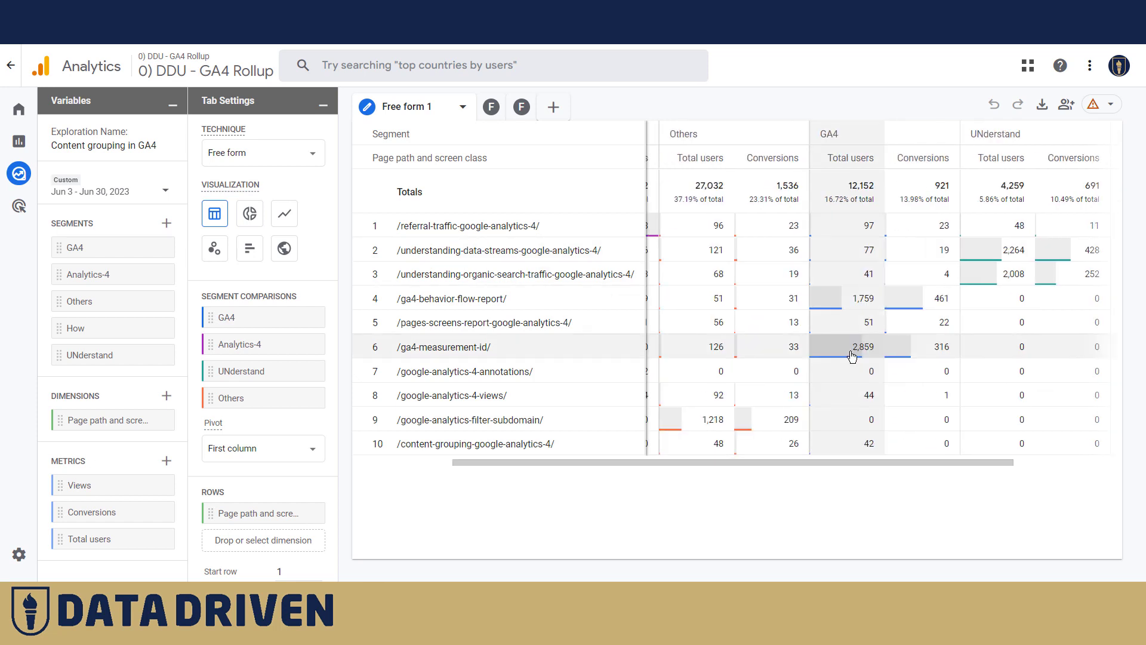
left_click(859, 347)
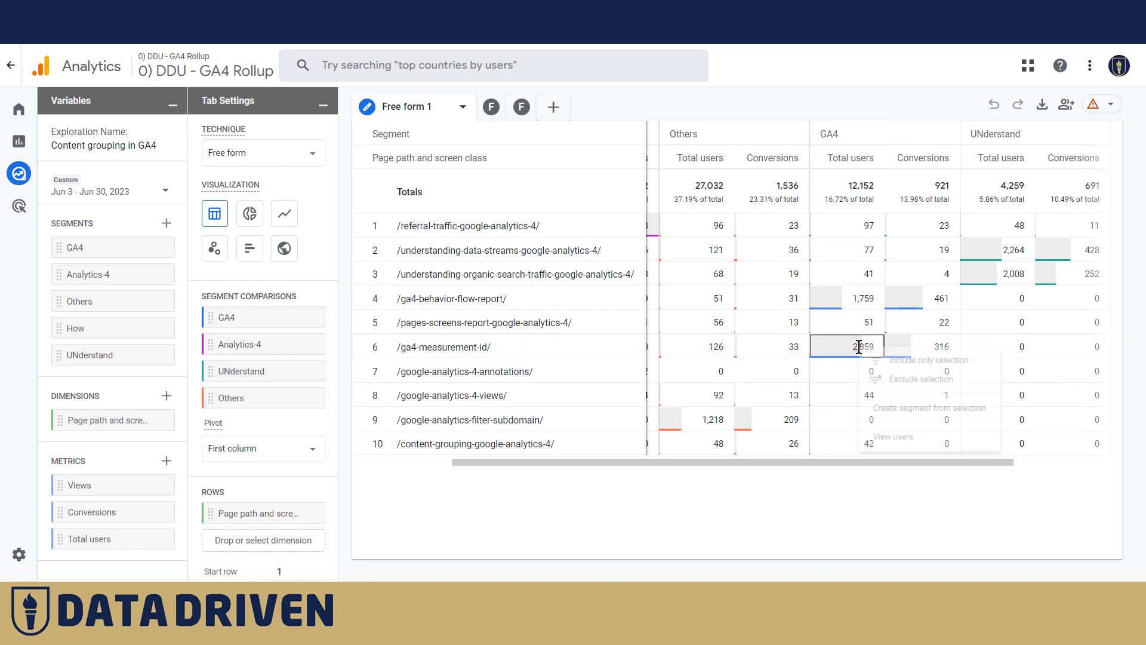
left_click(911, 418)
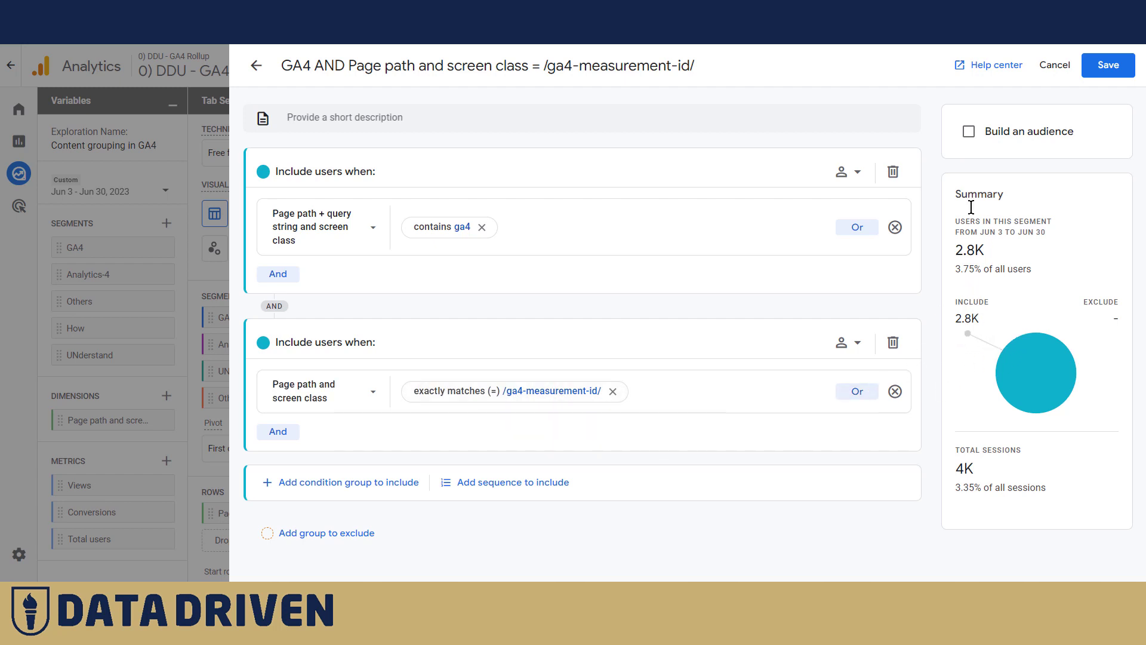
left_click(966, 133)
left_click(1069, 66)
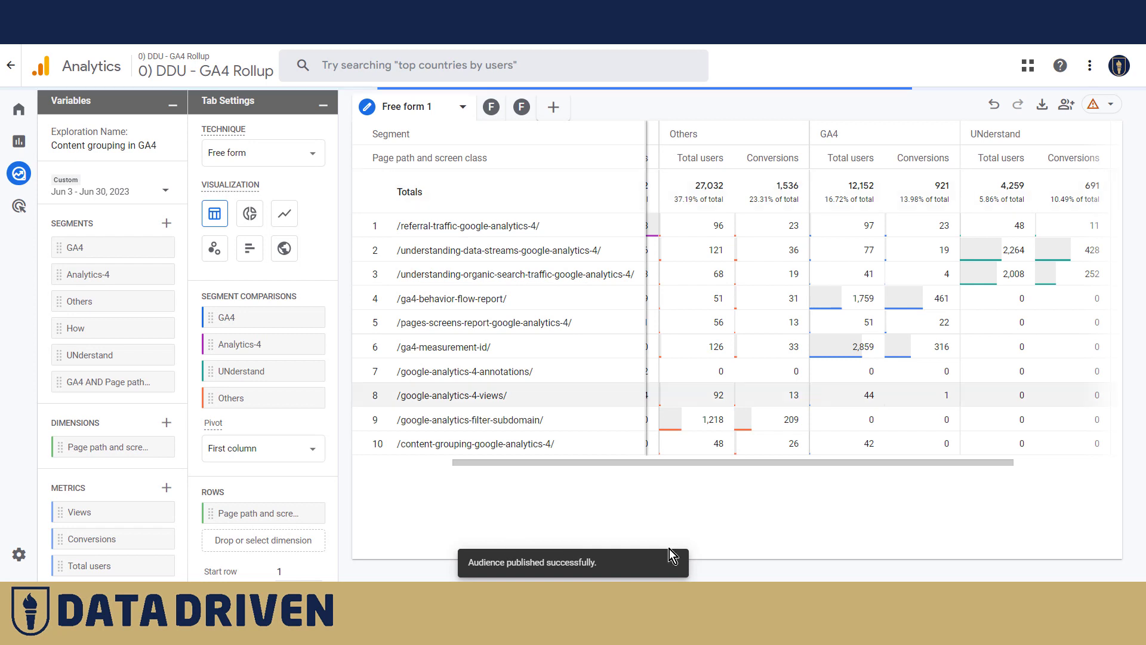
Go to Admin and view the property's Audiences list with the two newly published audiences.
mouse_move(24, 311)
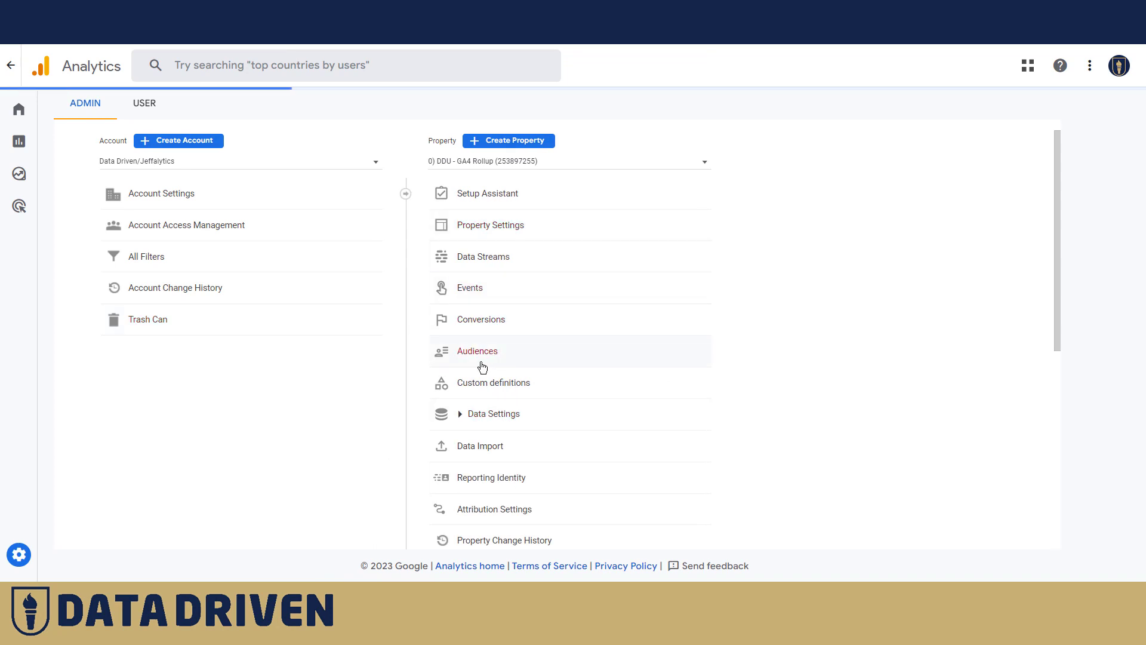
left_click(481, 357)
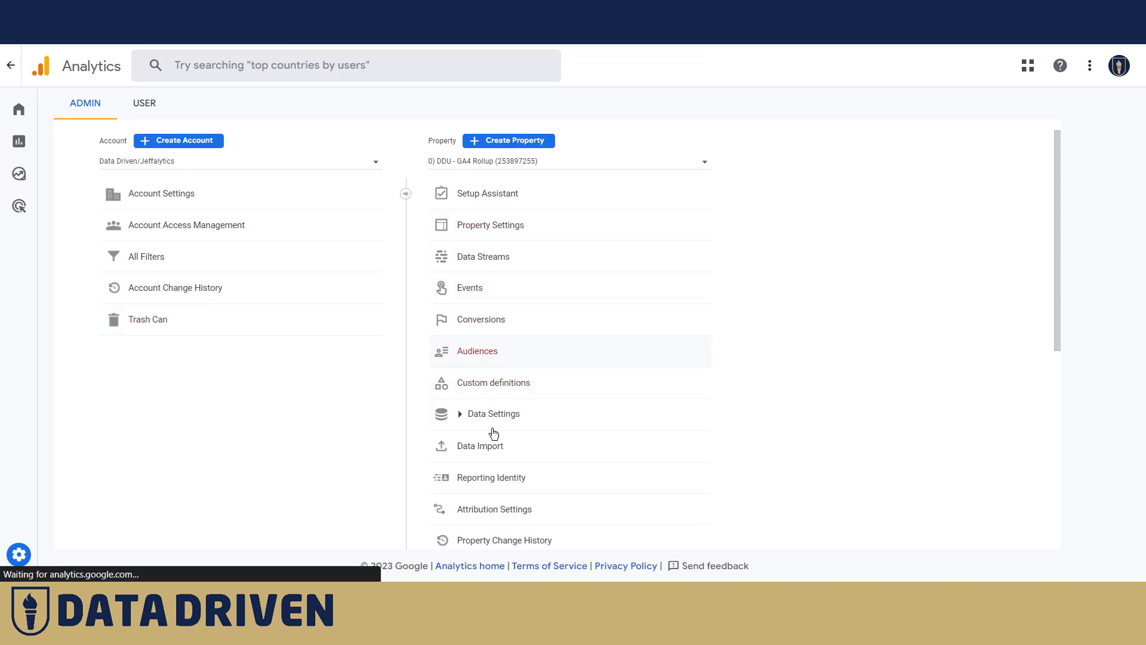